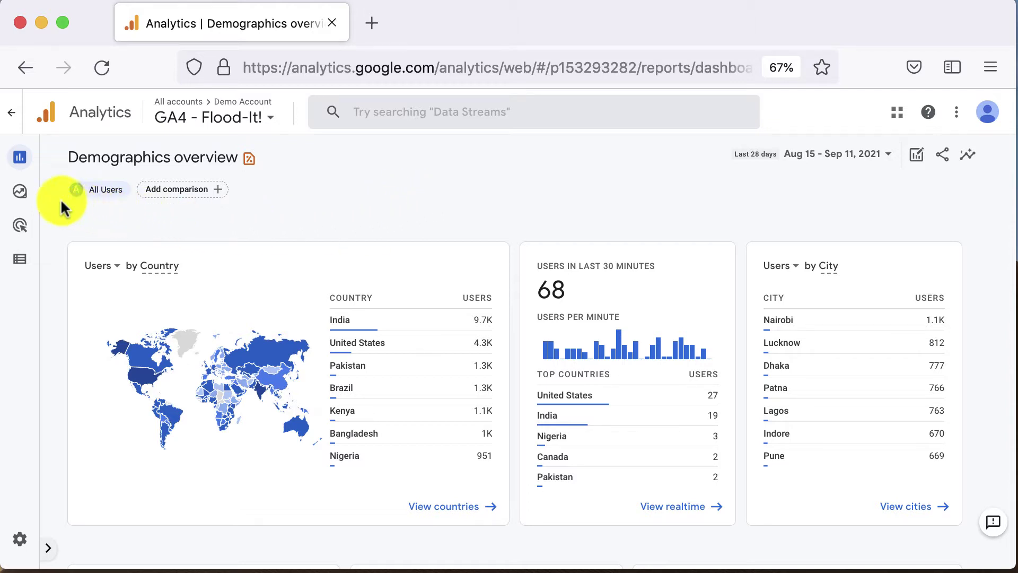
Open the Explorations area and start a new Free form exploration
mouse_move(24, 200)
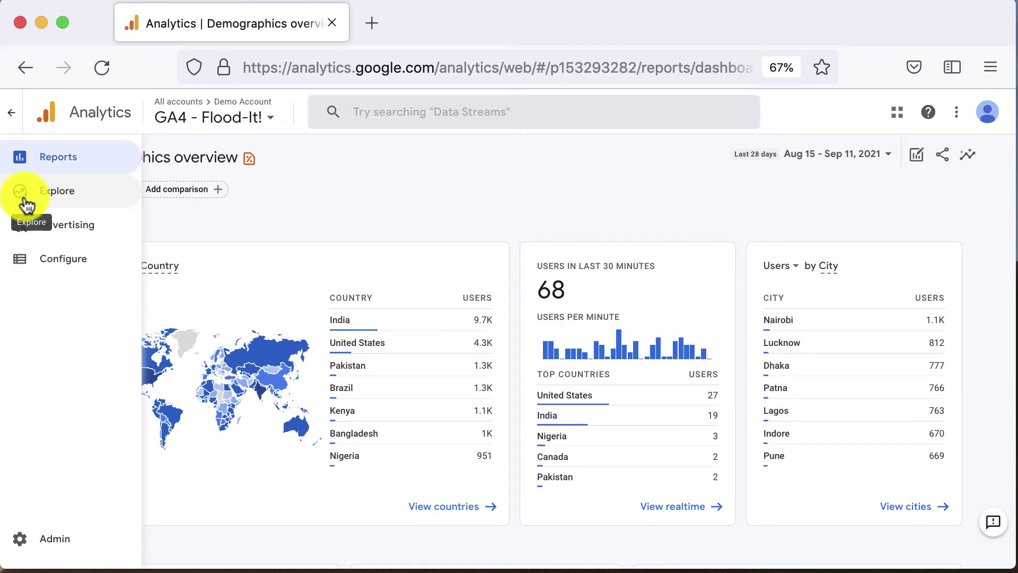
left_click(24, 201)
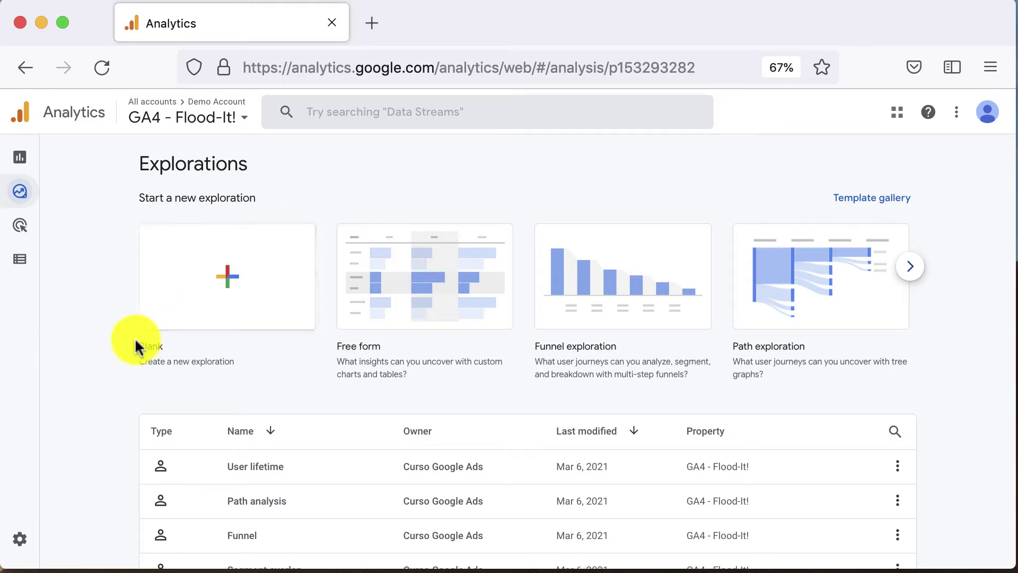
scroll(118, 344, "down", 4)
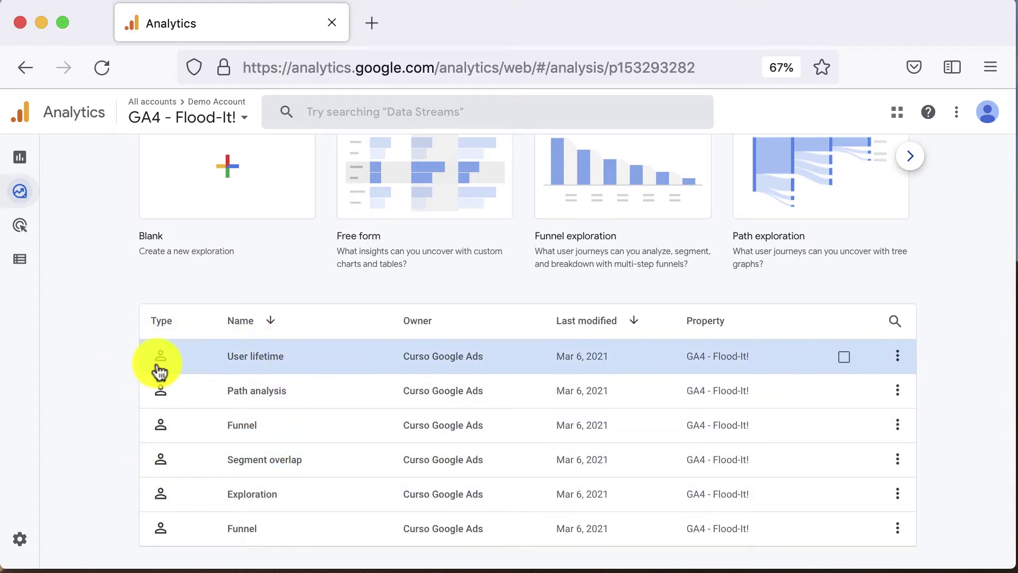
scroll(159, 371, "up", 3)
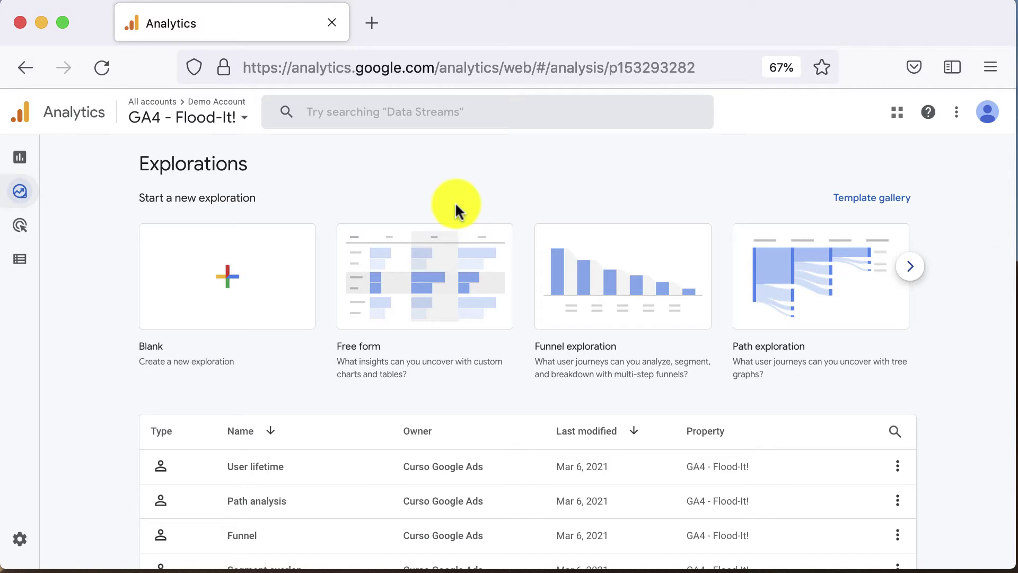
left_click(443, 291)
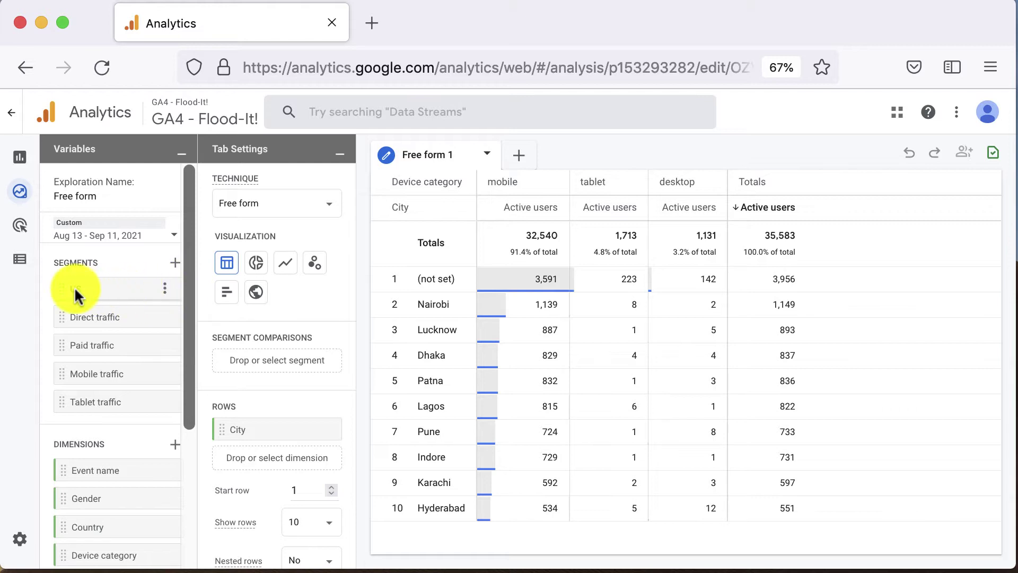
Apply the US segment to the free form table
left_click(165, 291)
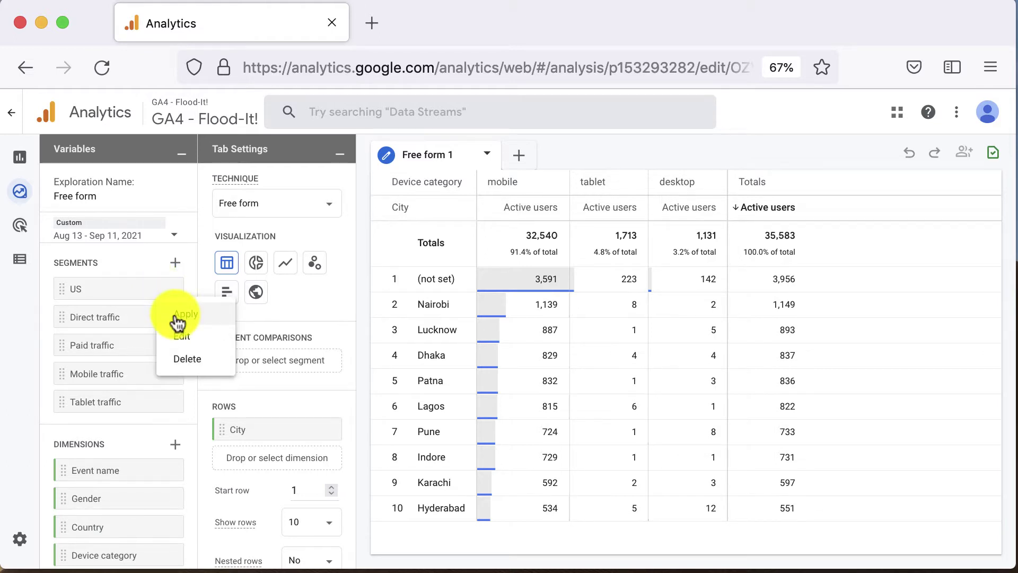
left_click(178, 317)
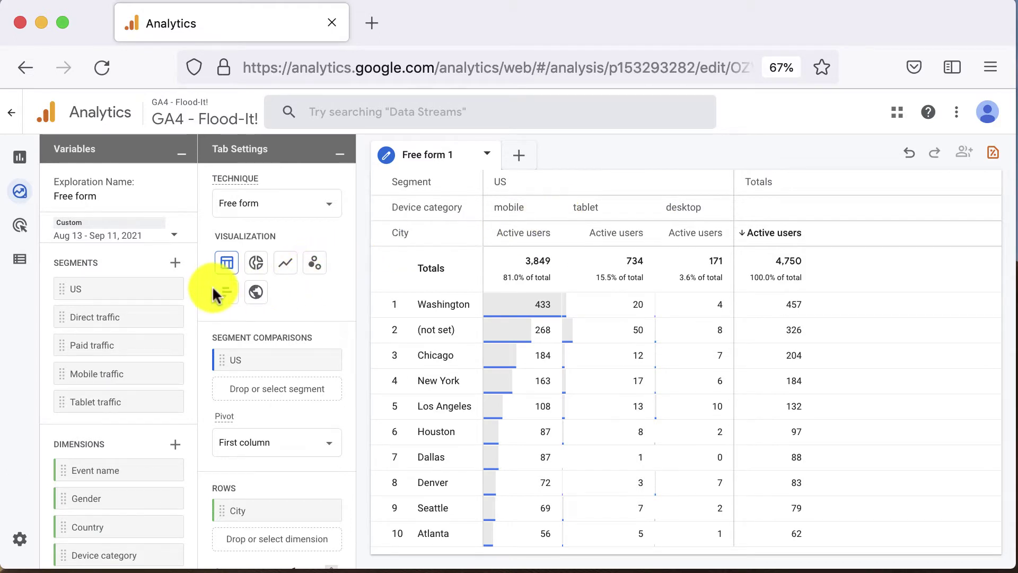
Replace the Device category column dimension with First user medium
scroll(212, 286, "down", 8)
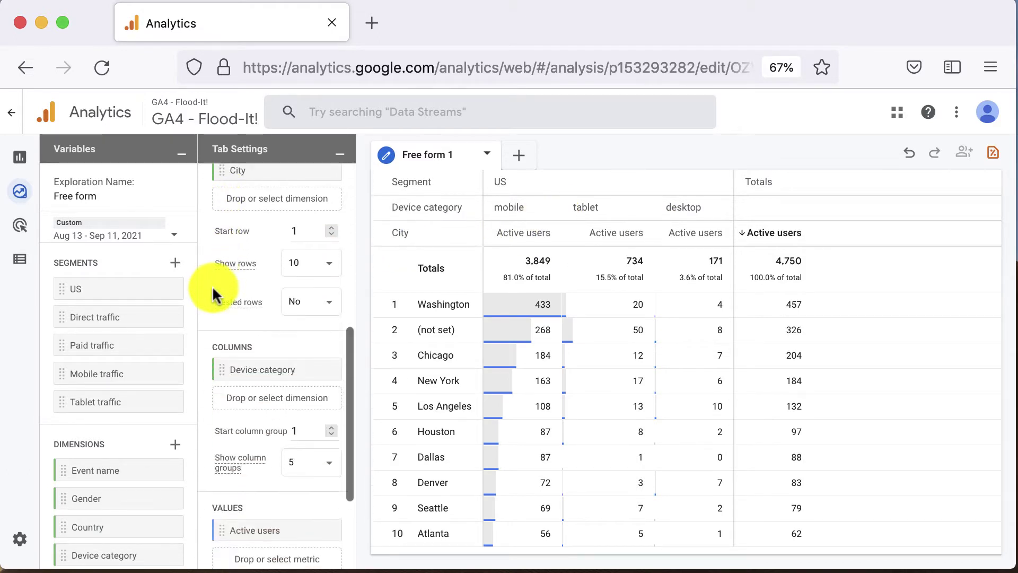
left_click(324, 370)
left_click(274, 372)
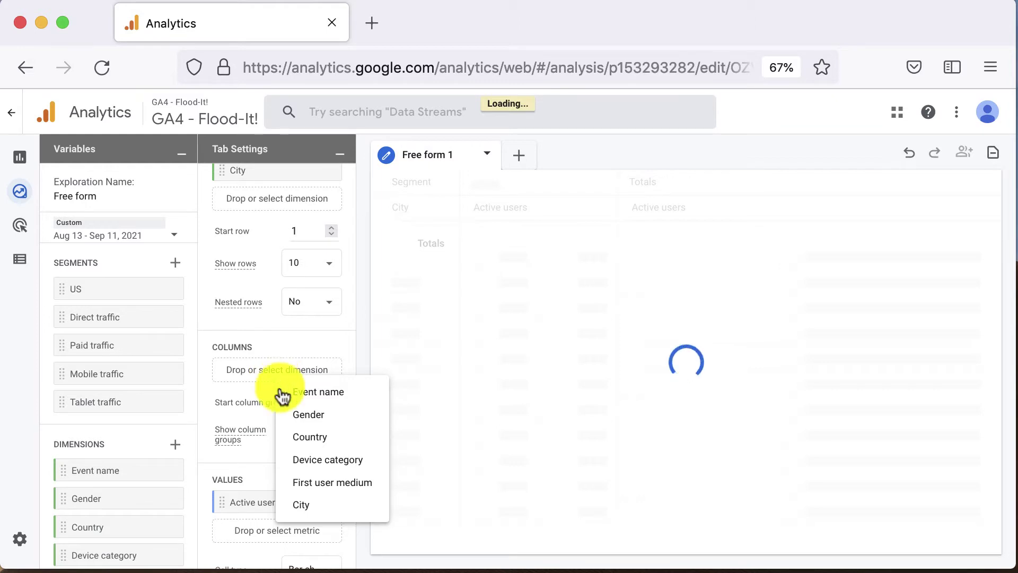
left_click(298, 483)
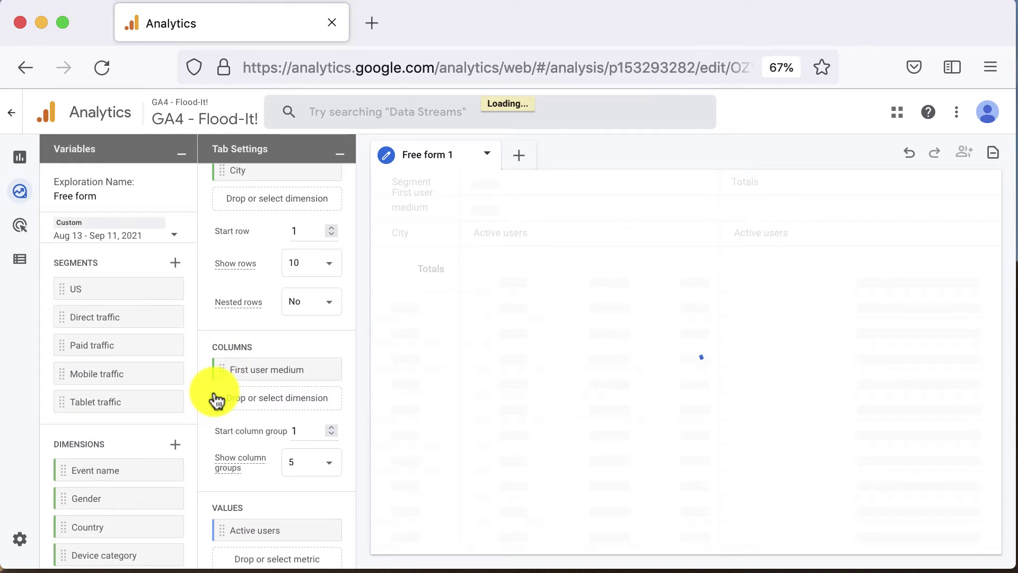
Remove the US segment from the segment comparisons
scroll(225, 401, "up", 3)
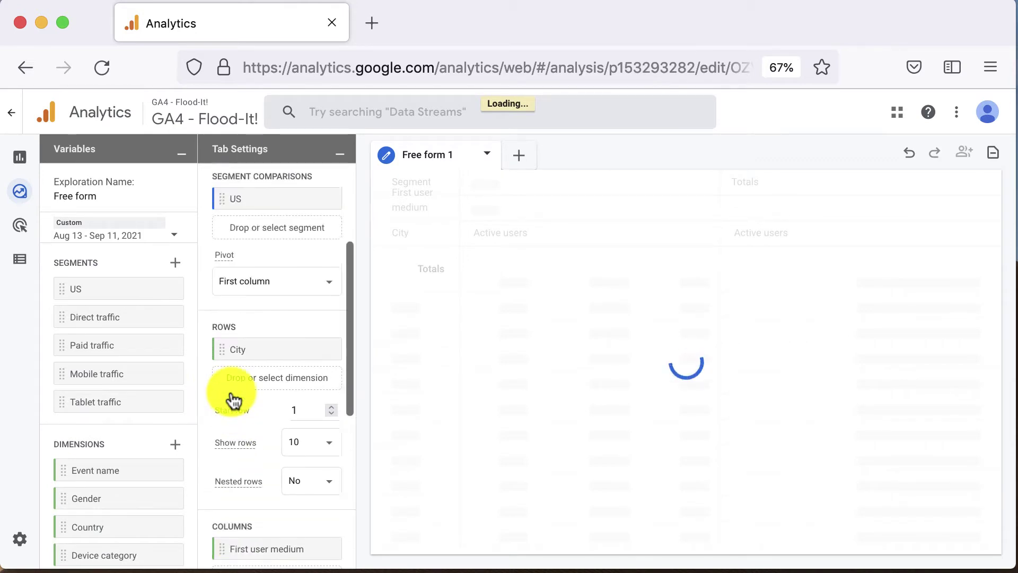
scroll(232, 400, "up", 3)
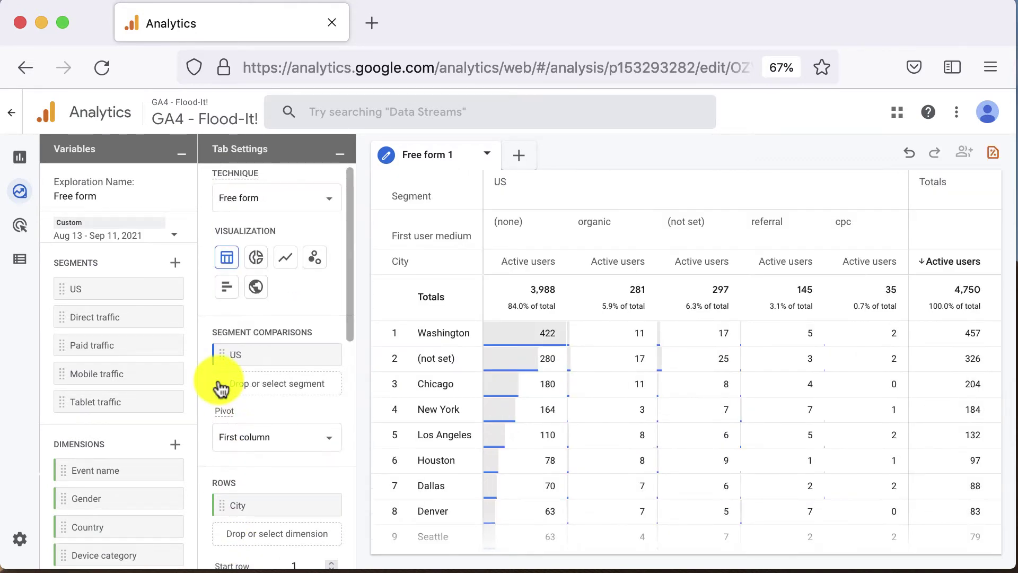
scroll(220, 389, "down", 5)
scroll(217, 378, "up", 5)
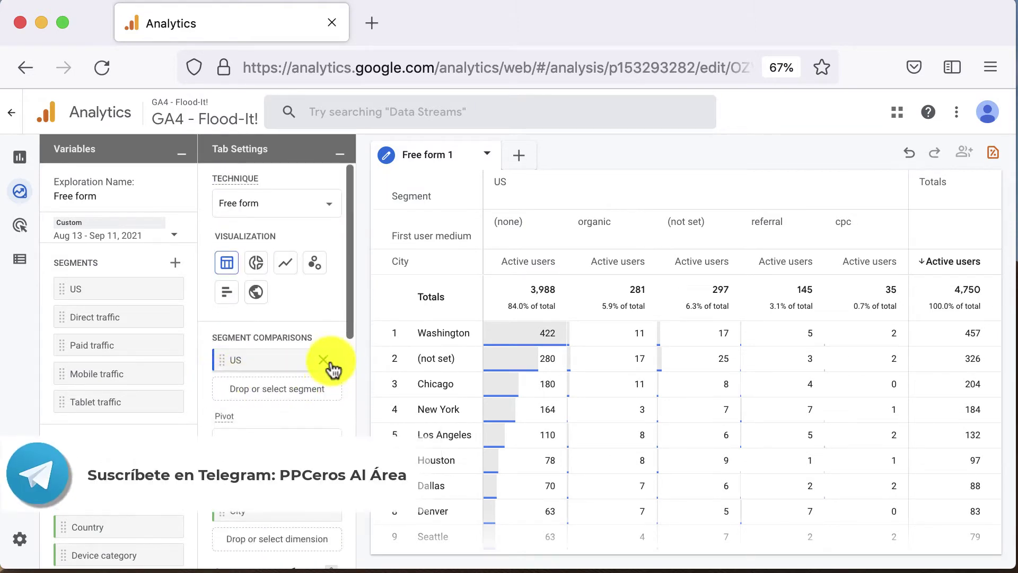
left_click(323, 360)
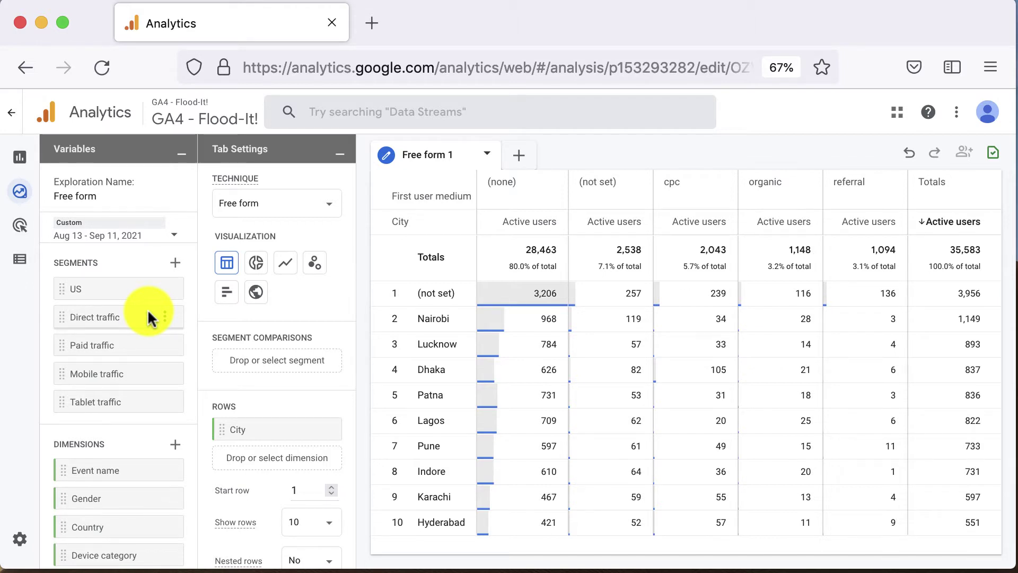
Start building a new segment and review the custom segment types and the suggested Games segments
left_click(175, 264)
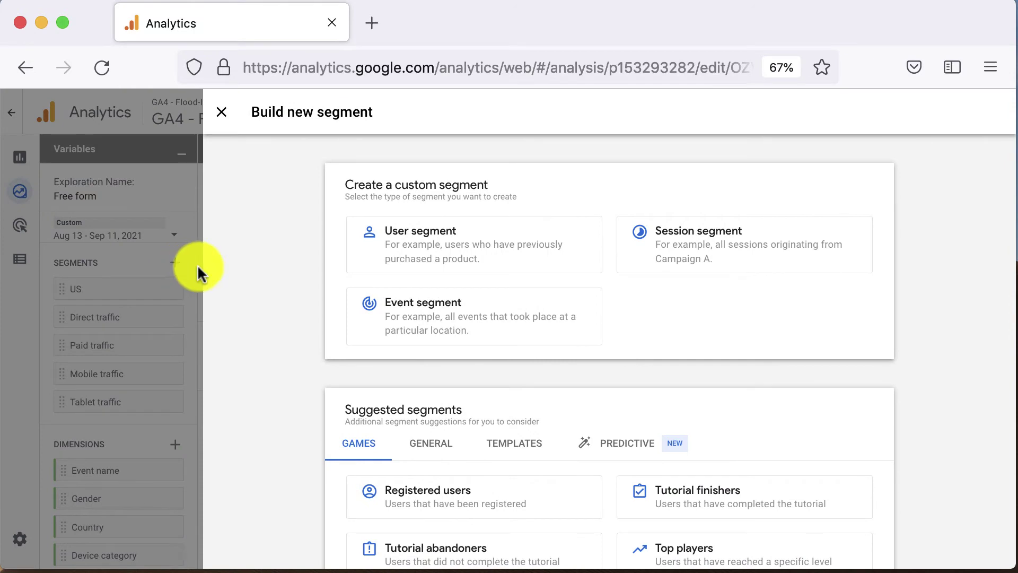
scroll(311, 246, "down", 2)
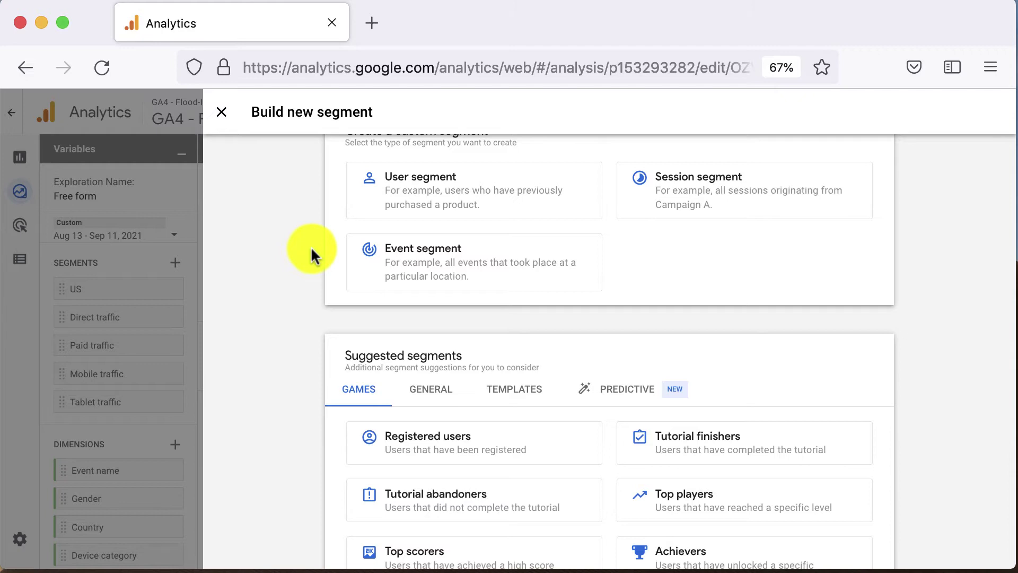
scroll(311, 246, "up", 2)
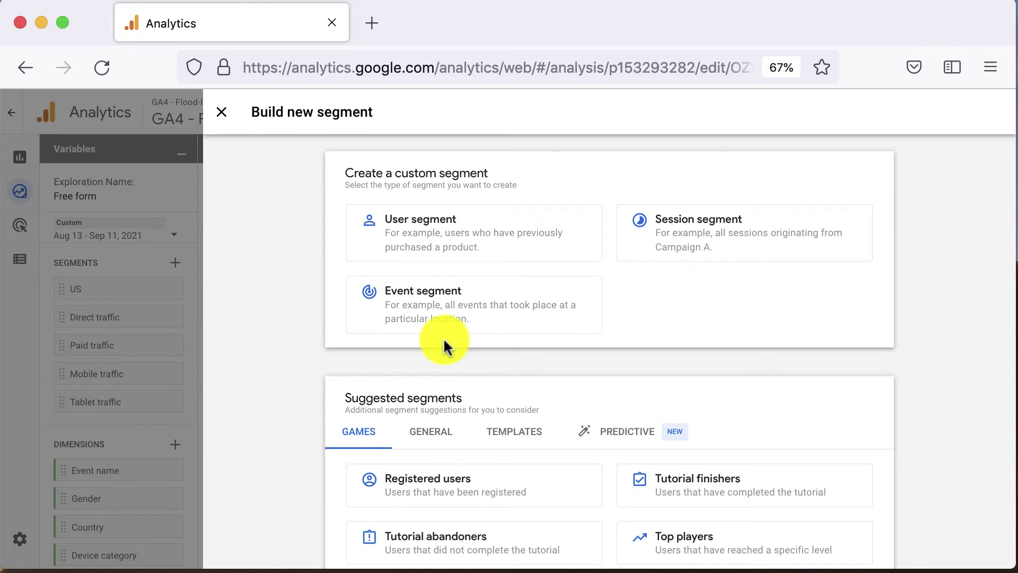
scroll(488, 337, "down", 4)
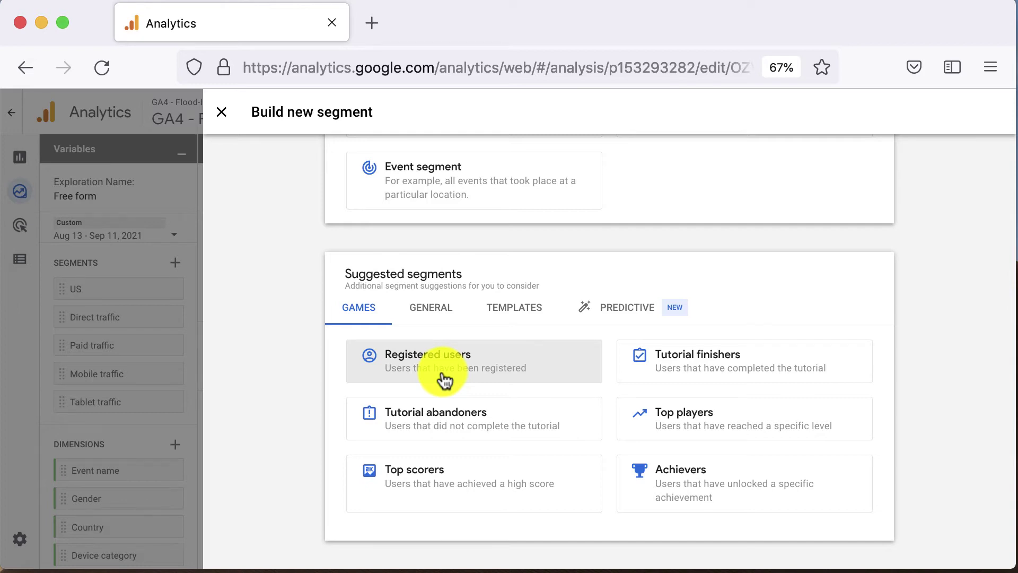
Examine the suggested segments in the General, Templates and Predictive categories
left_click(440, 312)
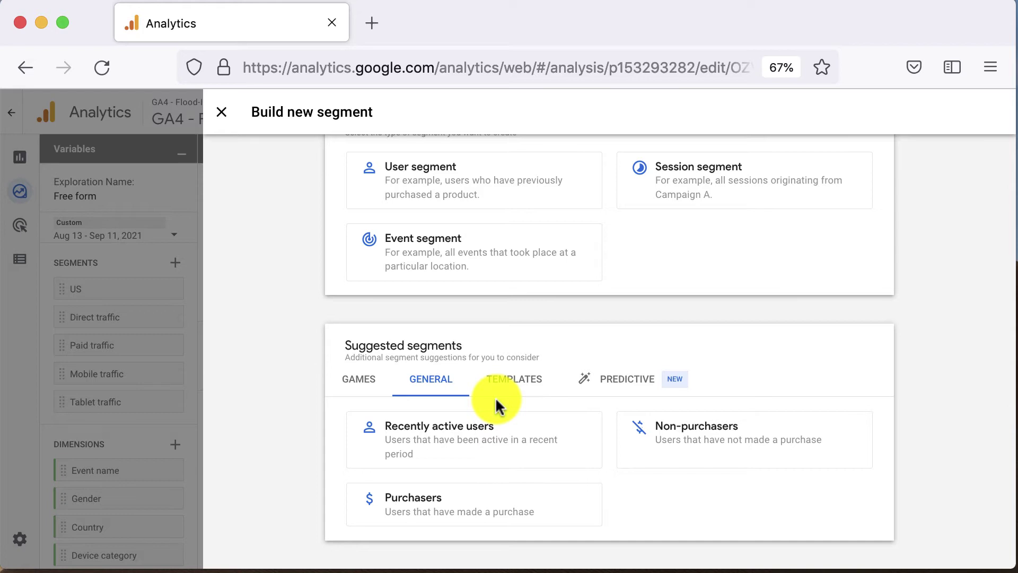
left_click(517, 390)
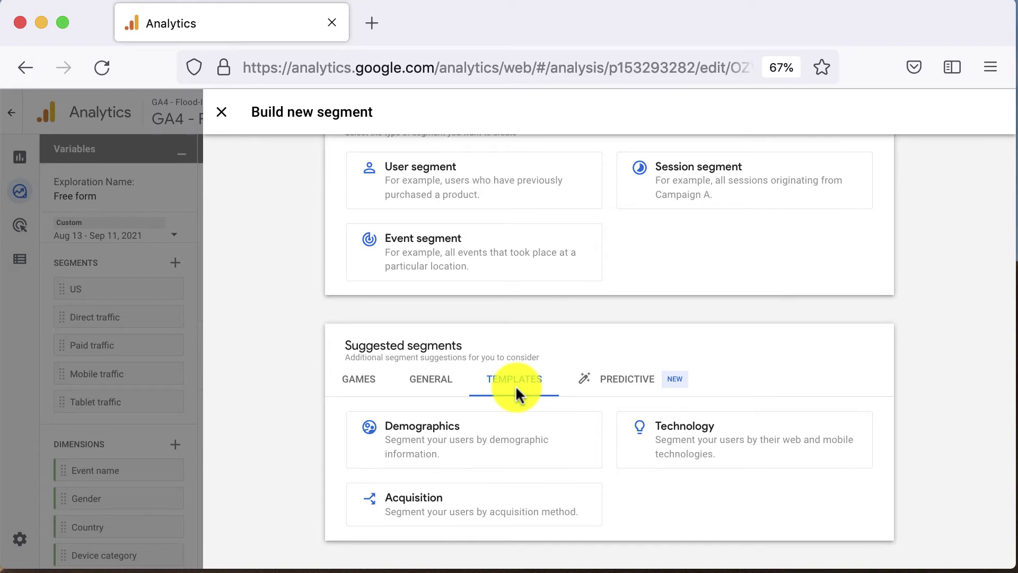
left_click(602, 387)
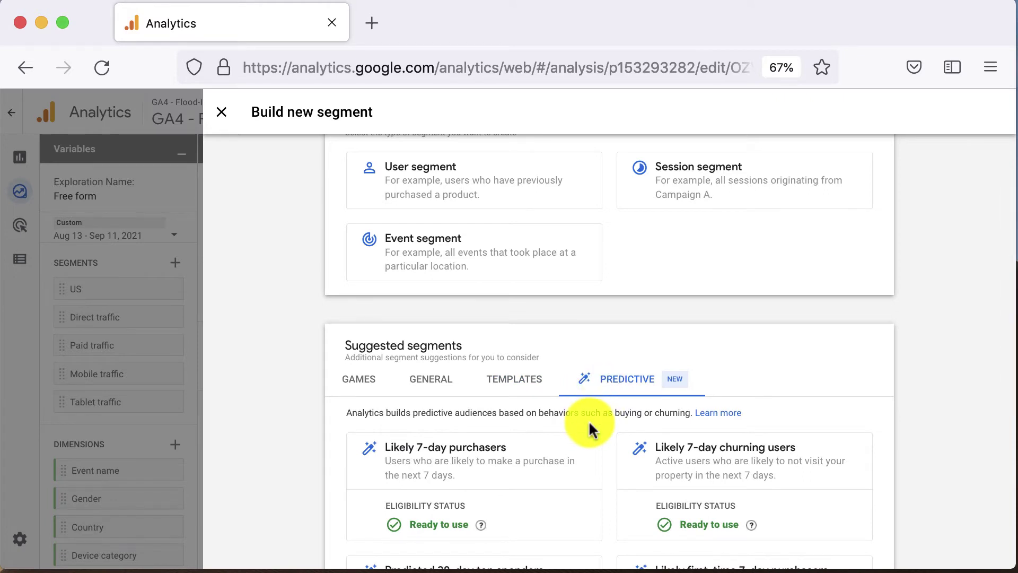
scroll(590, 423, "down", 2)
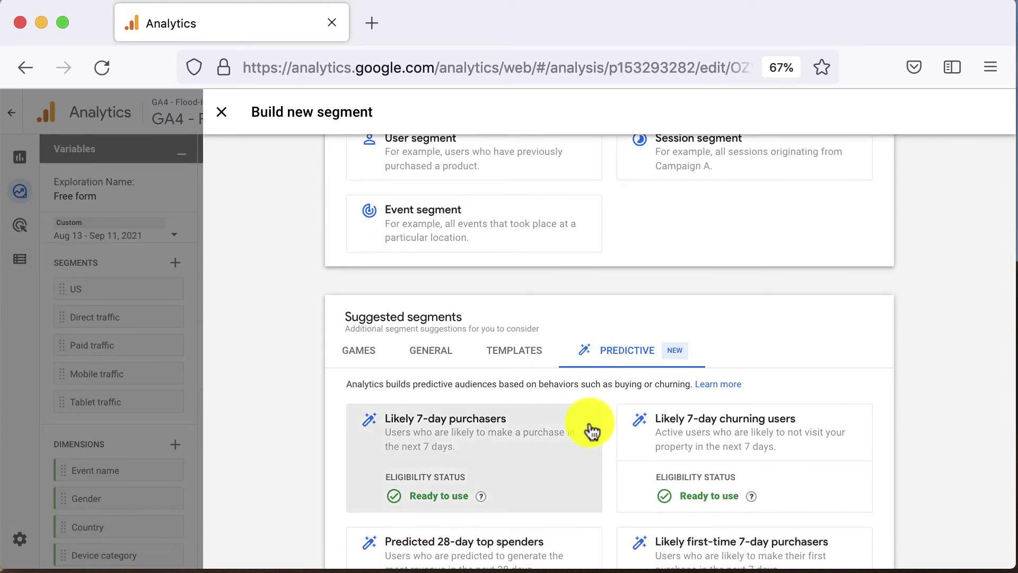
scroll(590, 431, "up", 1)
scroll(590, 431, "down", 1)
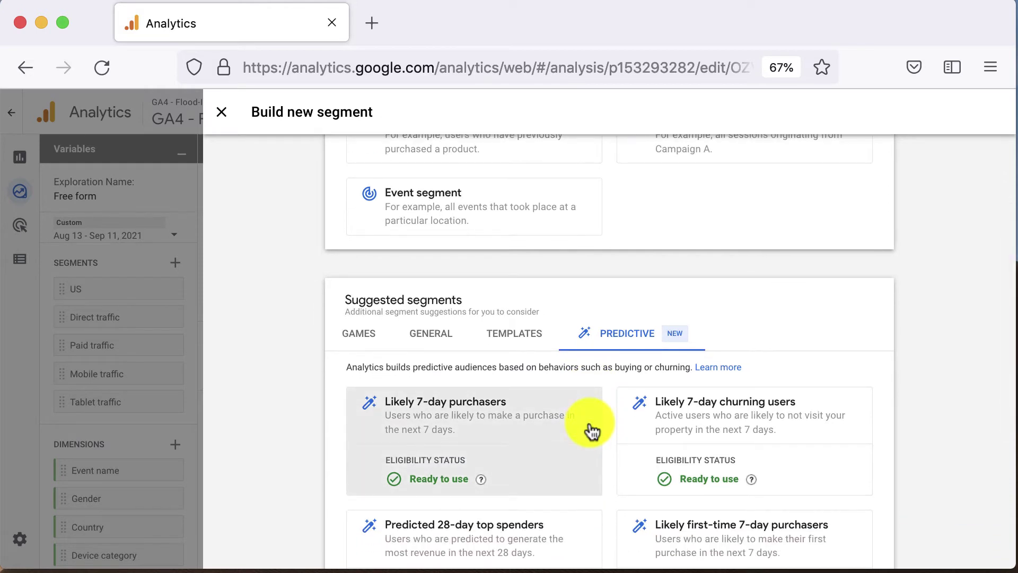
scroll(592, 431, "down", 1)
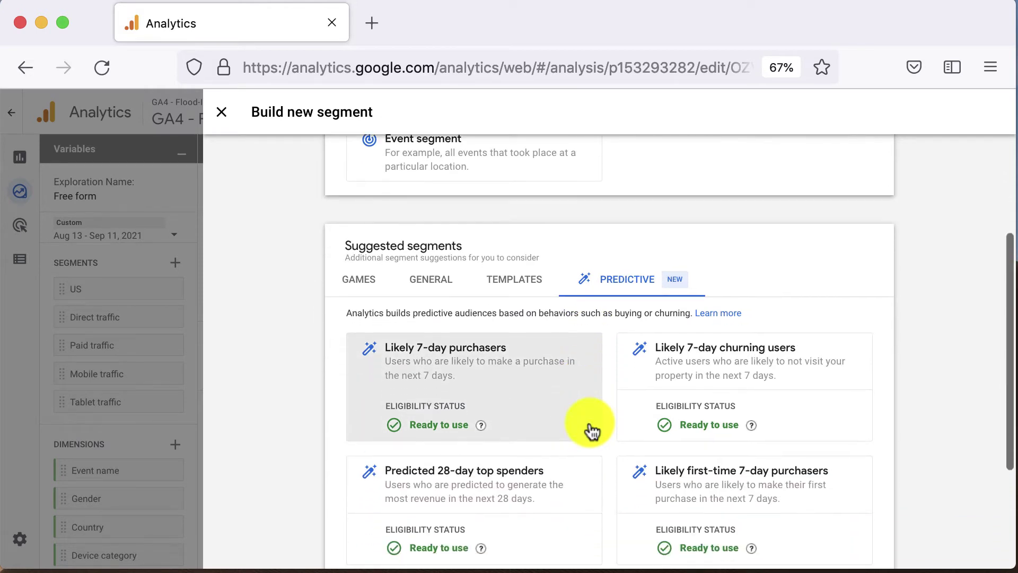
scroll(592, 431, "down", 4)
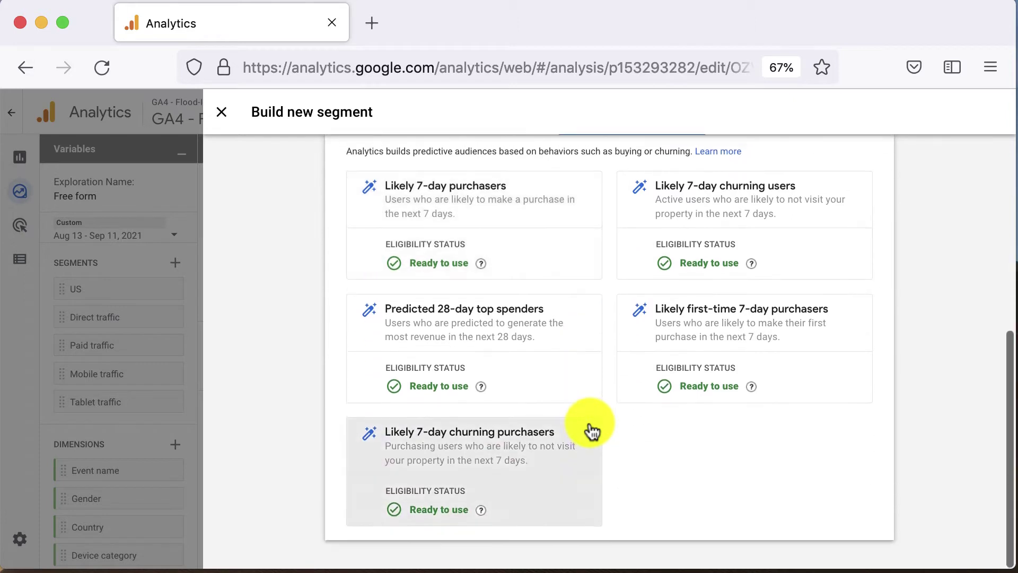
scroll(593, 430, "up", 2)
scroll(593, 431, "up", 5)
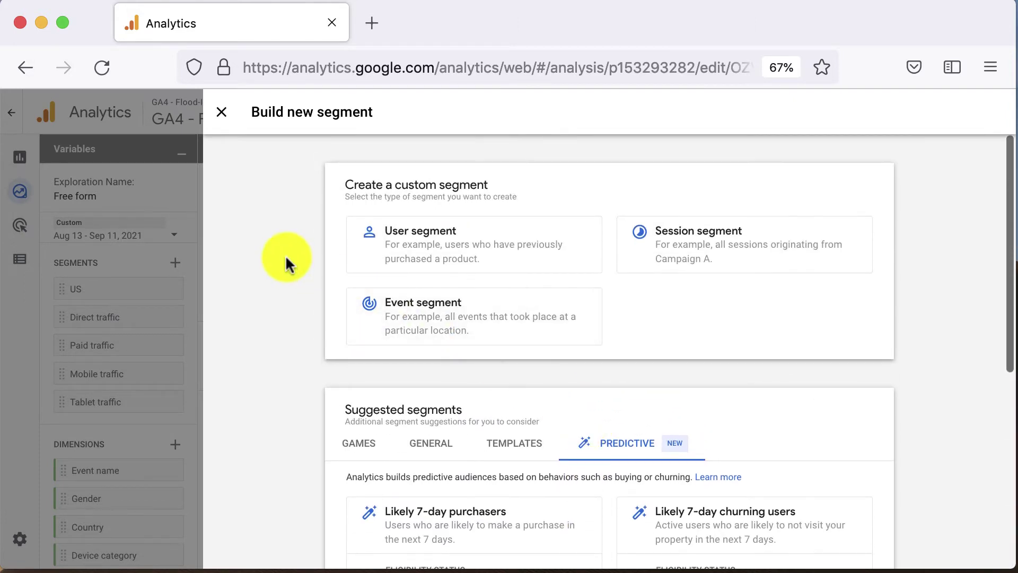
Create a custom user segment and enter "Test_Usuarios_España" as its description
left_click(420, 248)
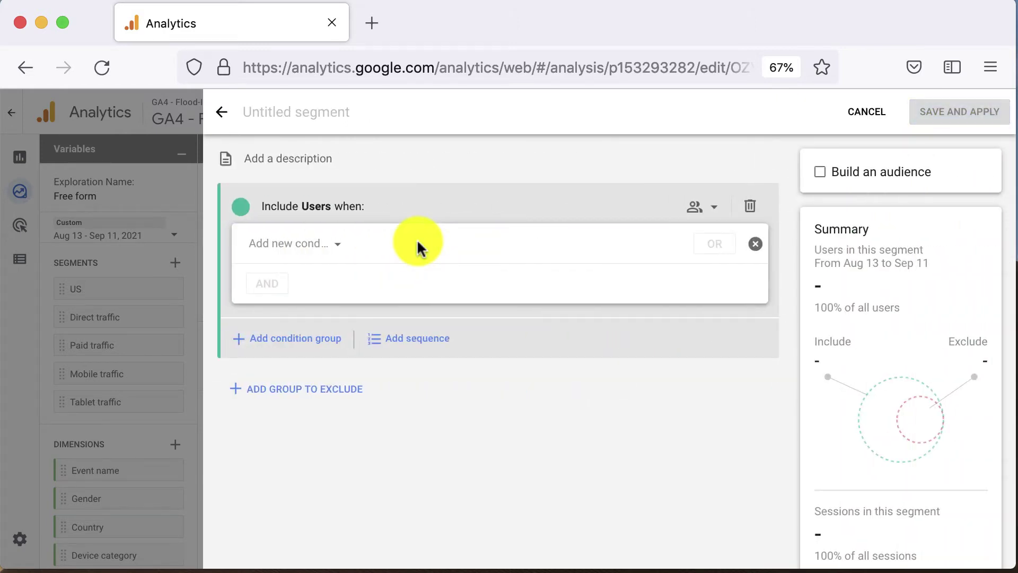
left_click(308, 161)
type("Test_Usuarios")
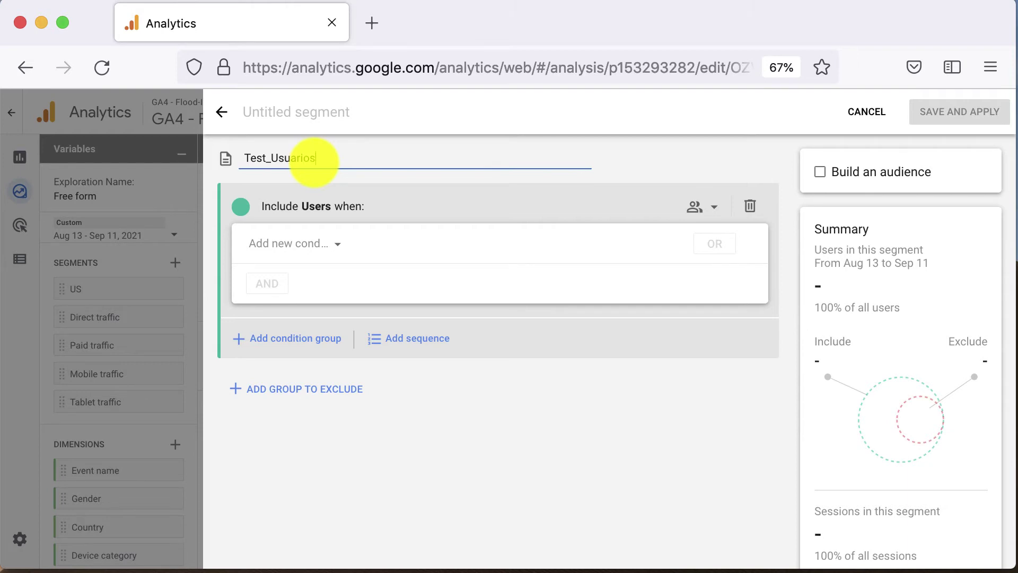
type("_España")
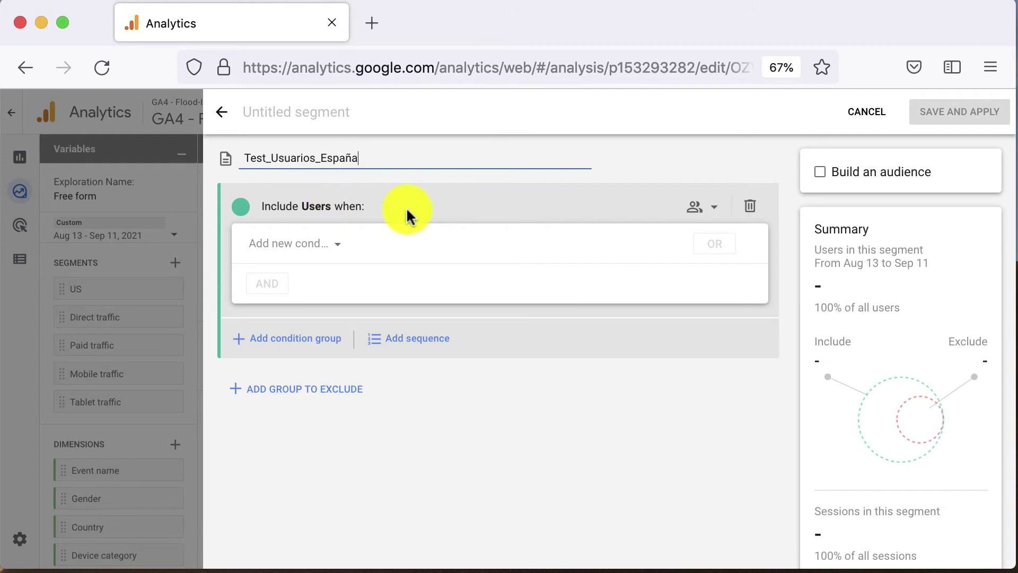
Examine the condition scoping options of the Include Users group and the segment summary
left_click(711, 208)
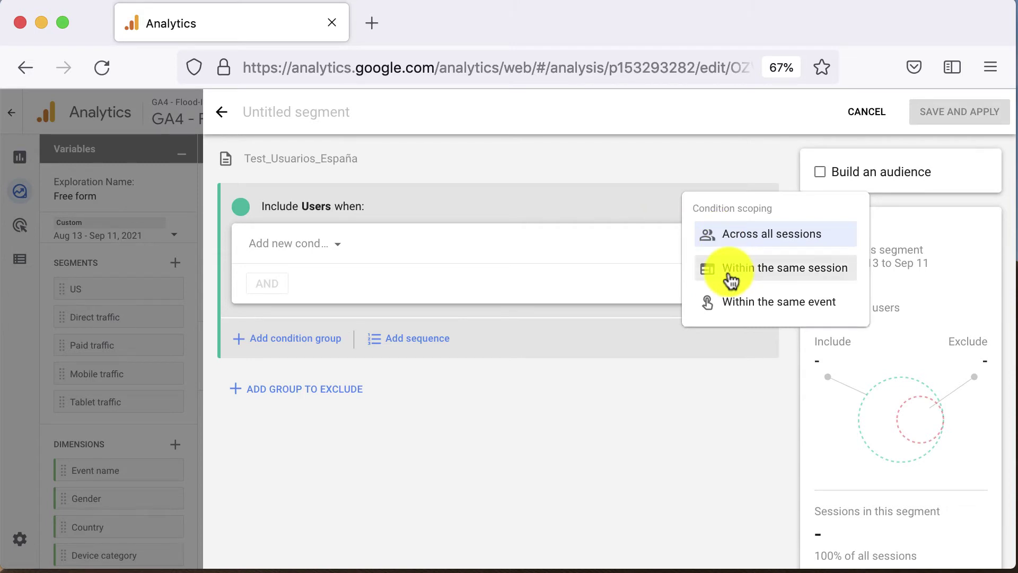
left_click(606, 170)
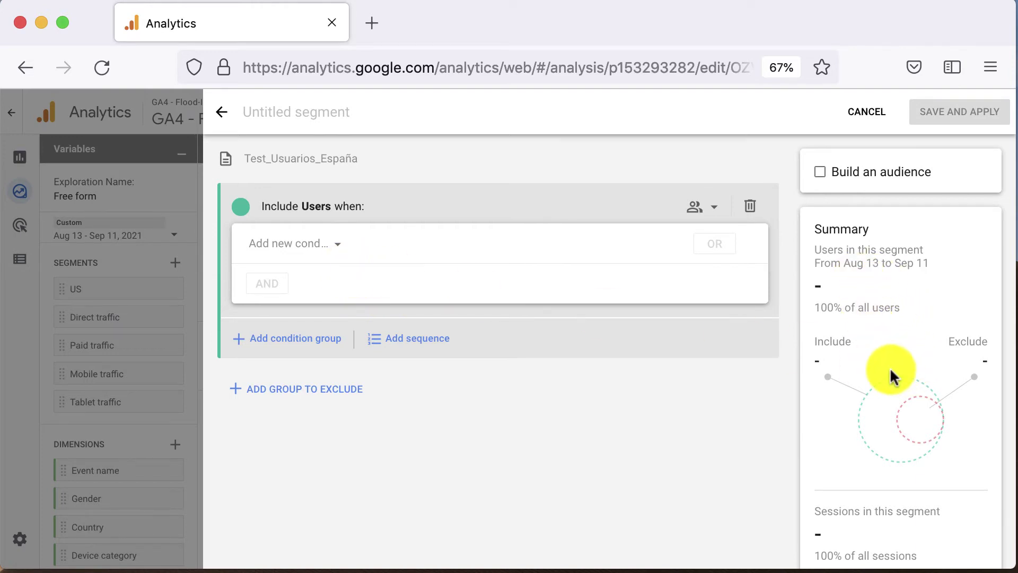
scroll(890, 367, "down", 1)
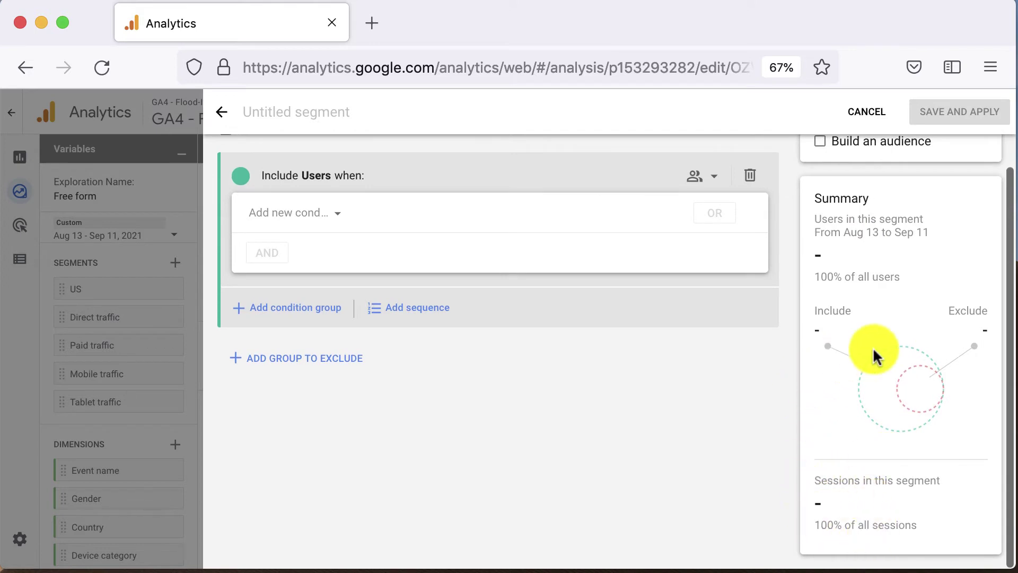
Add a Gender condition to the Include Users group: is not one of Male, at any point in time
left_click(323, 217)
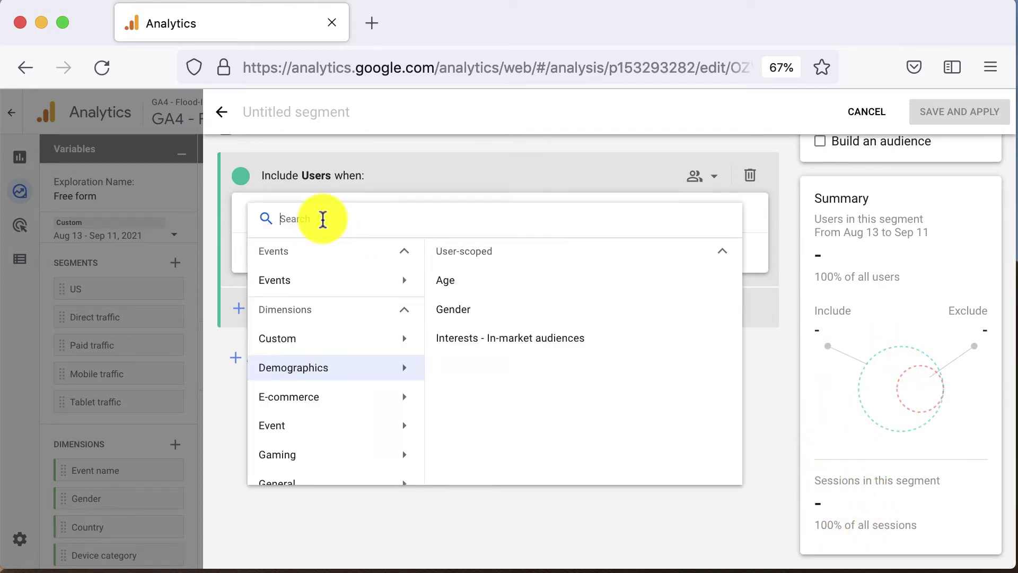
left_click(463, 319)
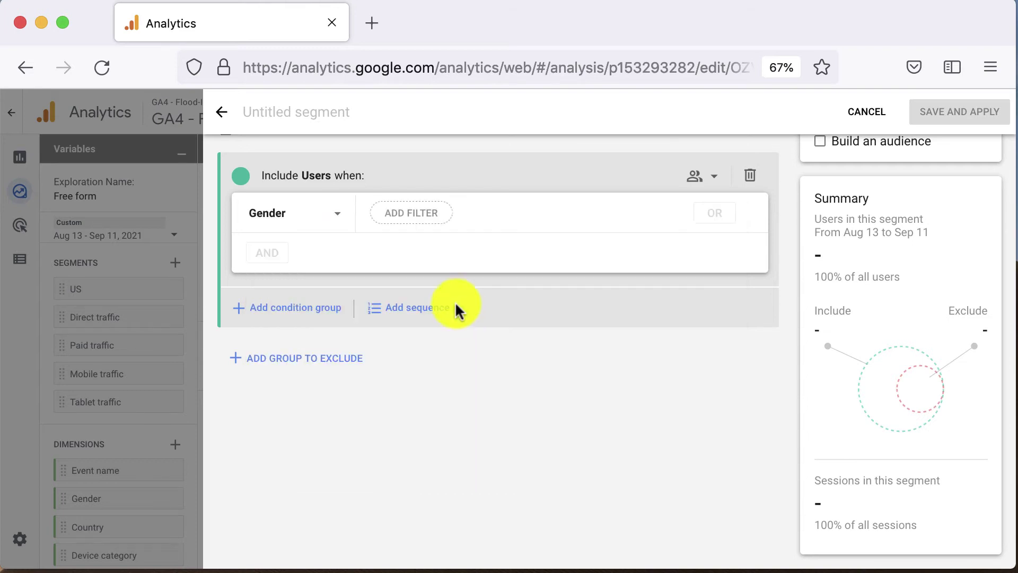
left_click(437, 212)
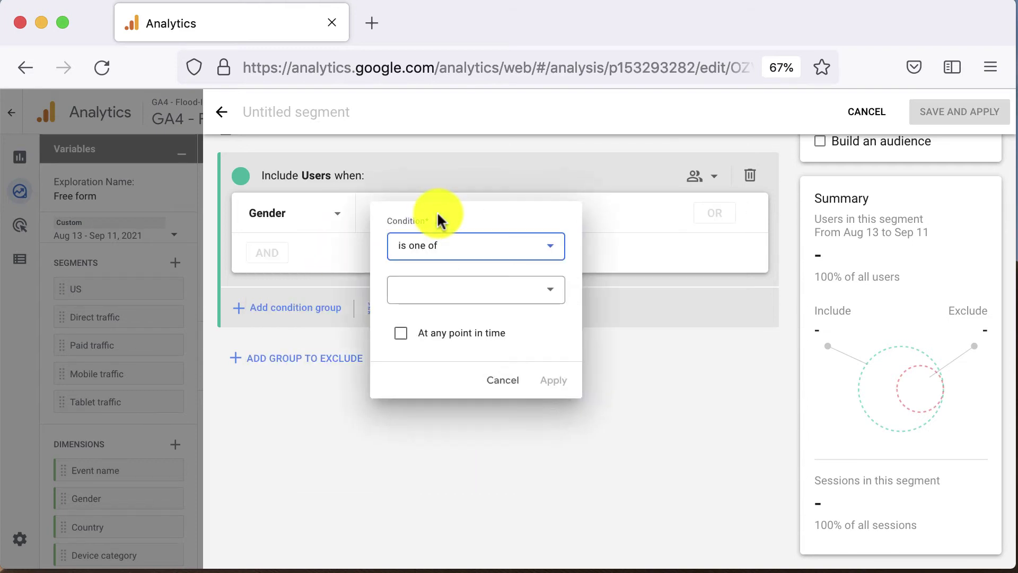
left_click(442, 242)
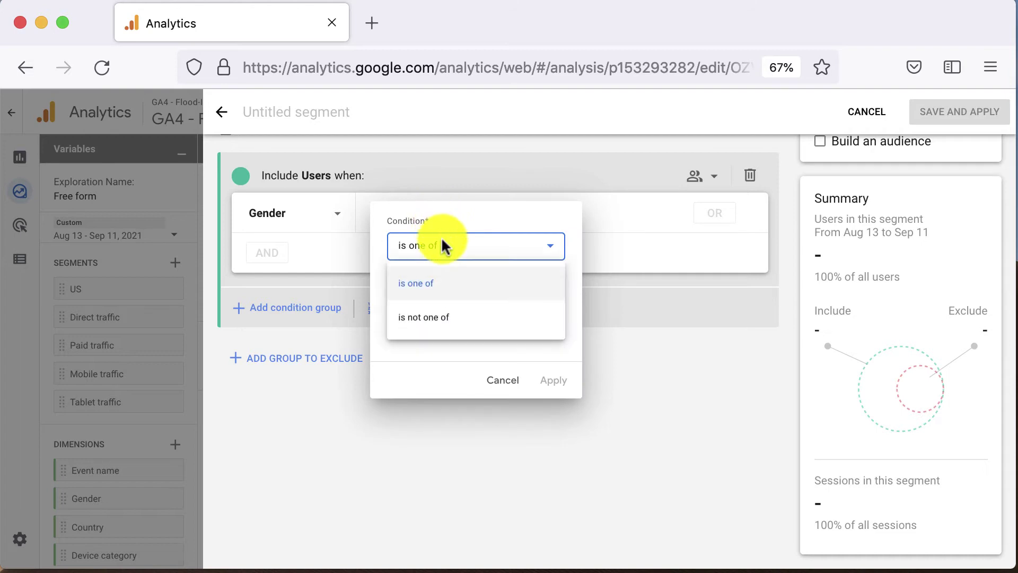
left_click(451, 318)
left_click(454, 293)
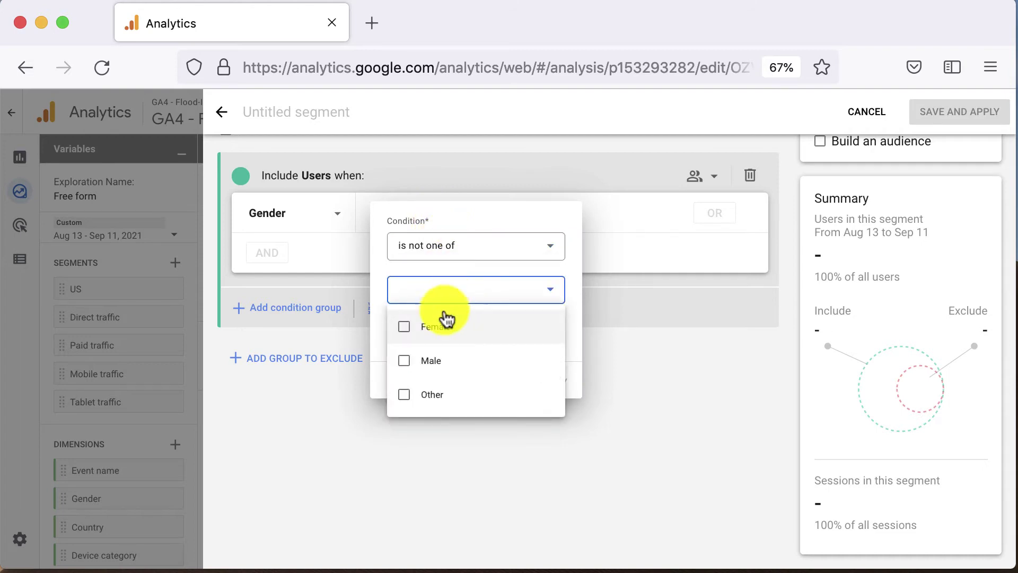
left_click(406, 366)
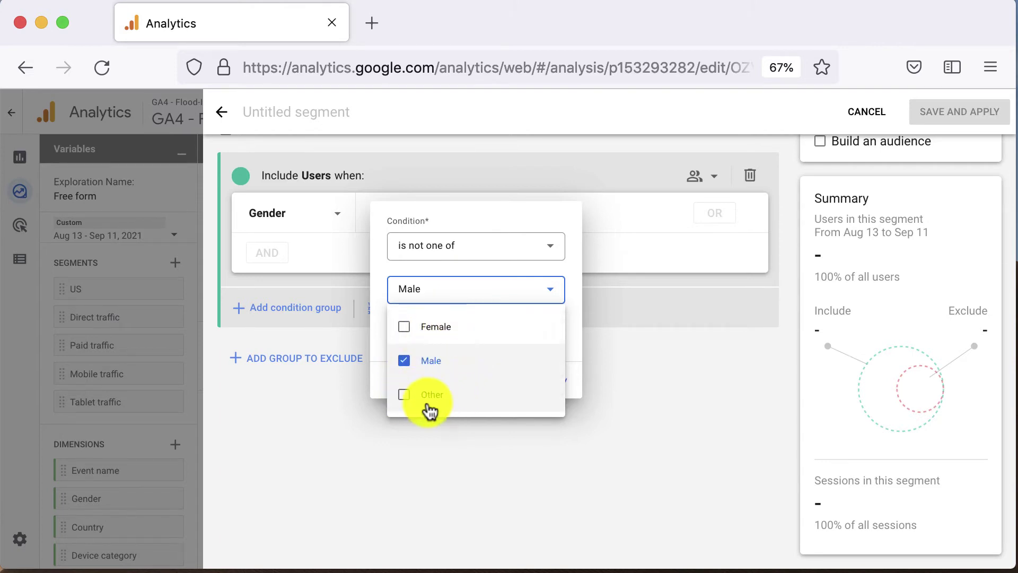
left_click(576, 326)
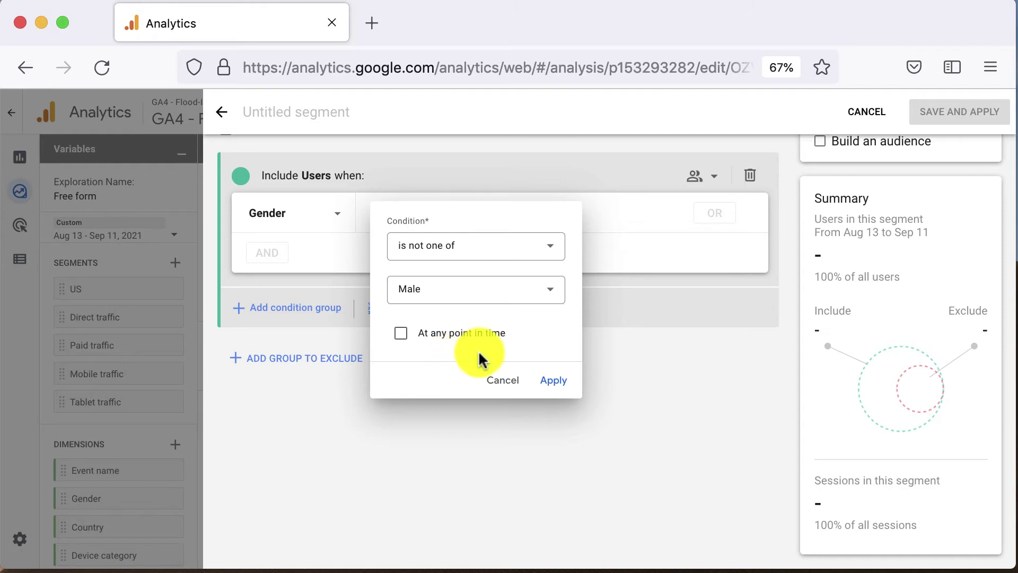
left_click(493, 336)
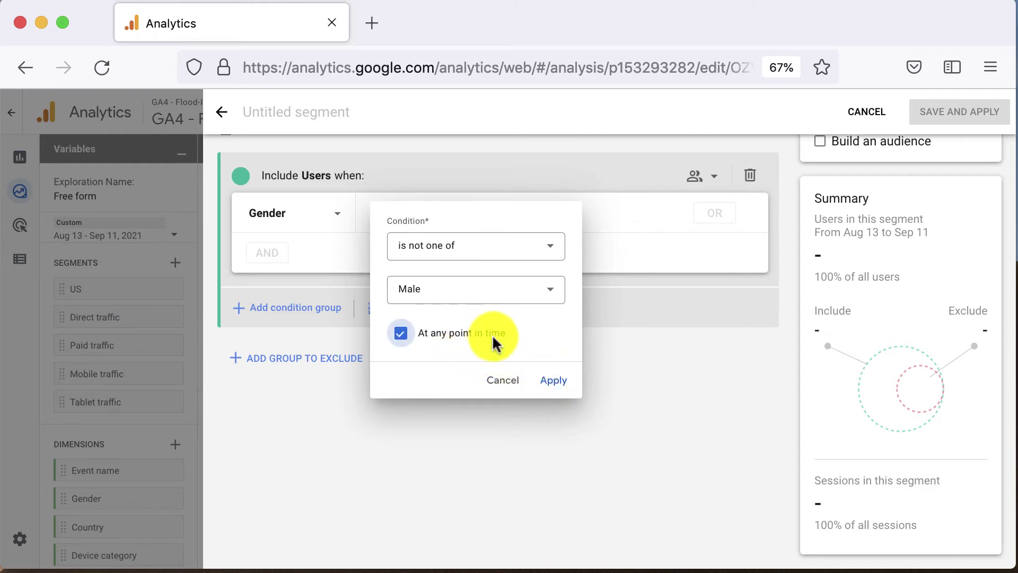
left_click(553, 381)
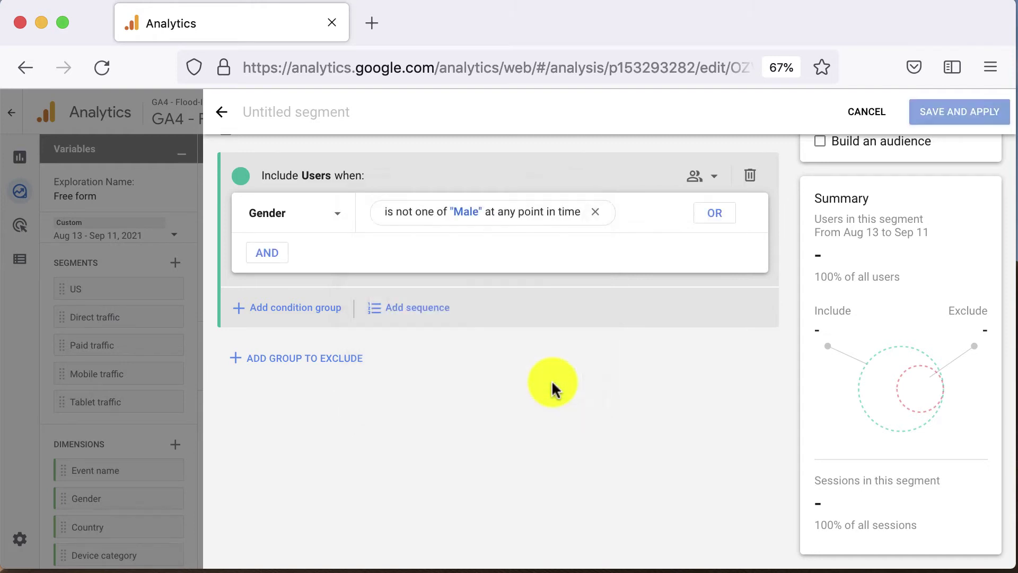
Save the custom user segment, apply it to the exploration and review the segmented table
scroll(547, 390, "up", 2)
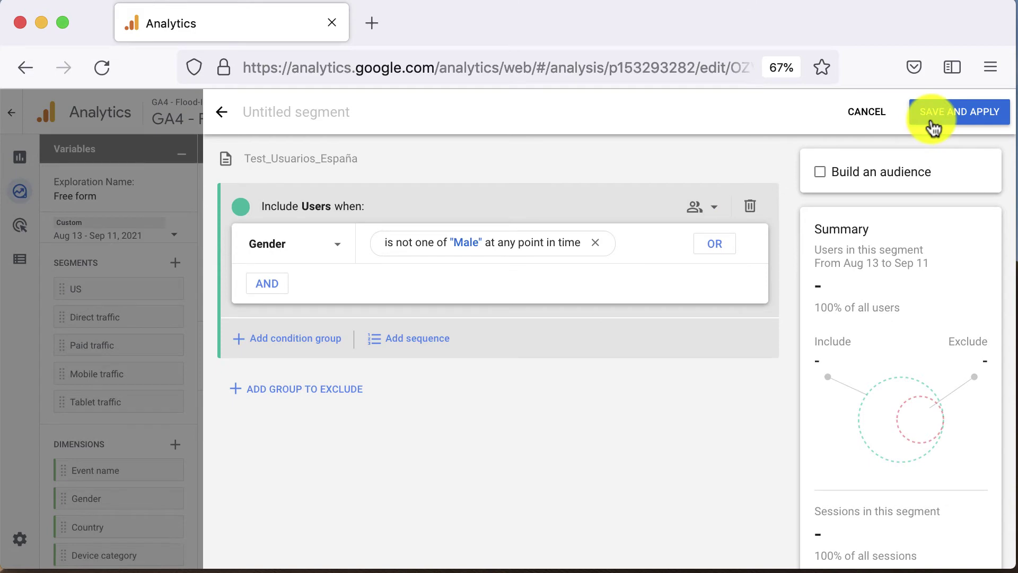
scroll(898, 374, "down", 2)
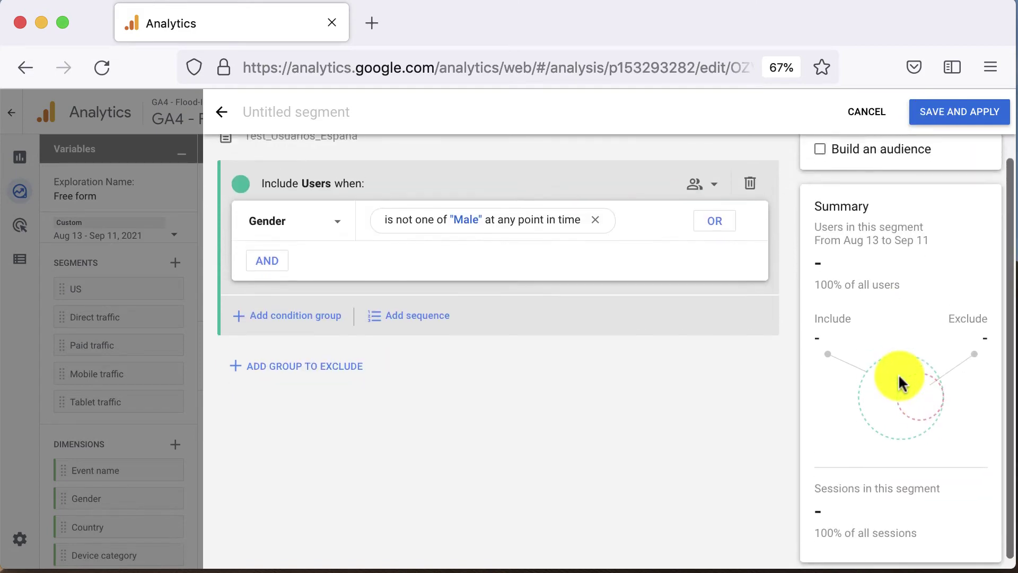
left_click(944, 126)
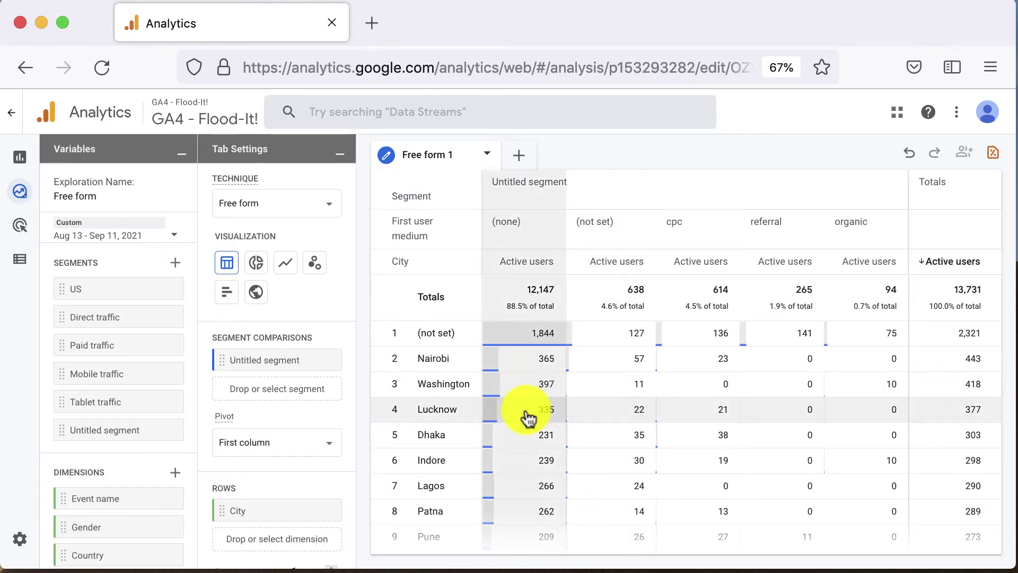
scroll(529, 417, "down", 1)
scroll(529, 418, "up", 1)
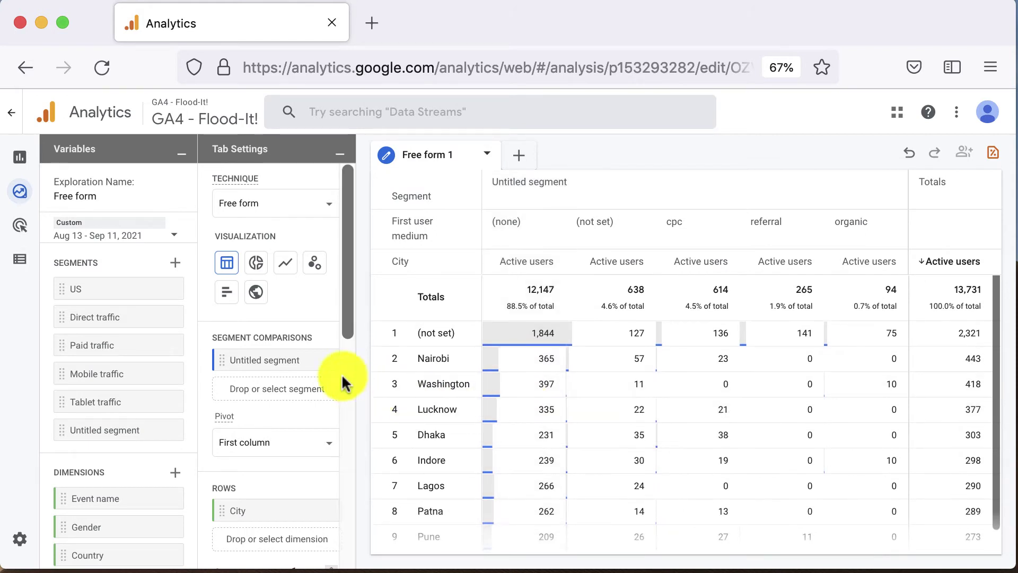
Remove the untitled segment from the segment comparisons and start a new segment from the Demographics template
mouse_move(331, 370)
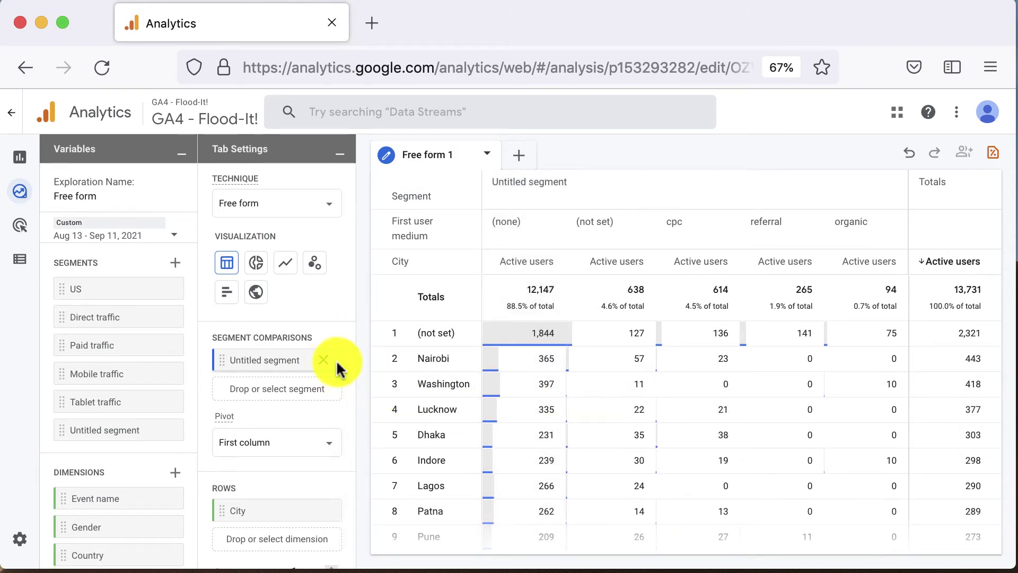
left_click(175, 263)
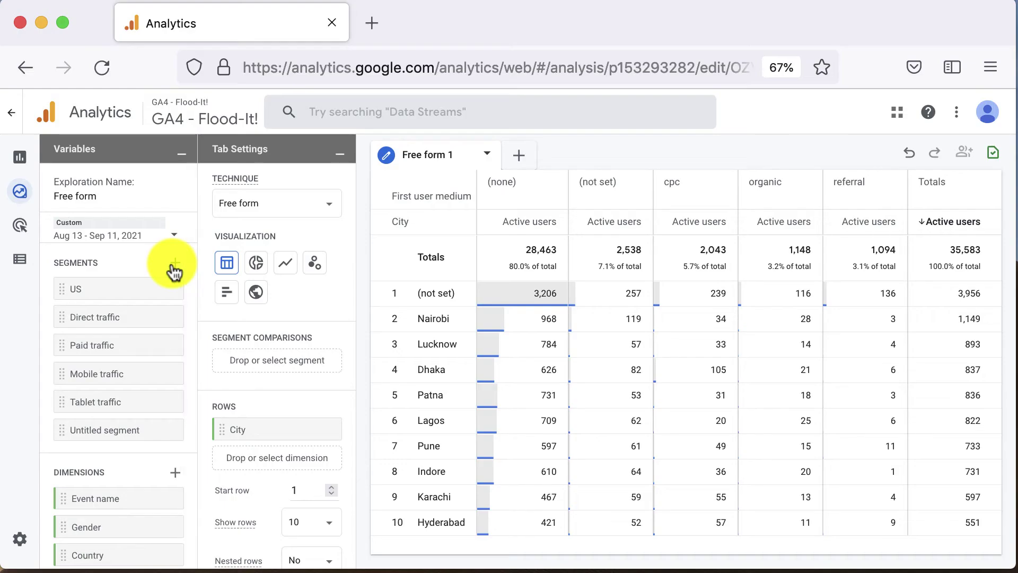
left_click(175, 264)
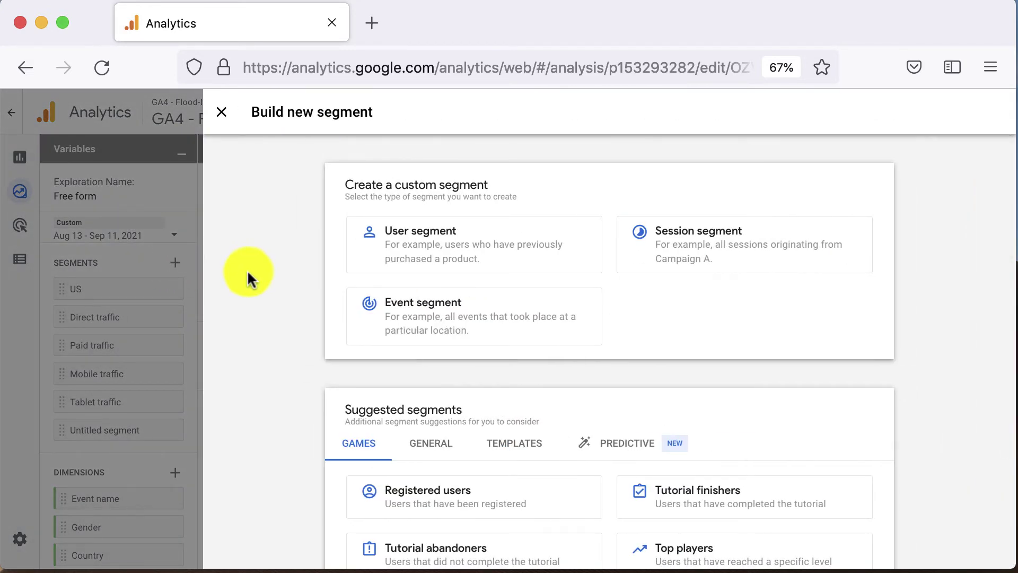
scroll(307, 304, "down", 2)
left_click(427, 371)
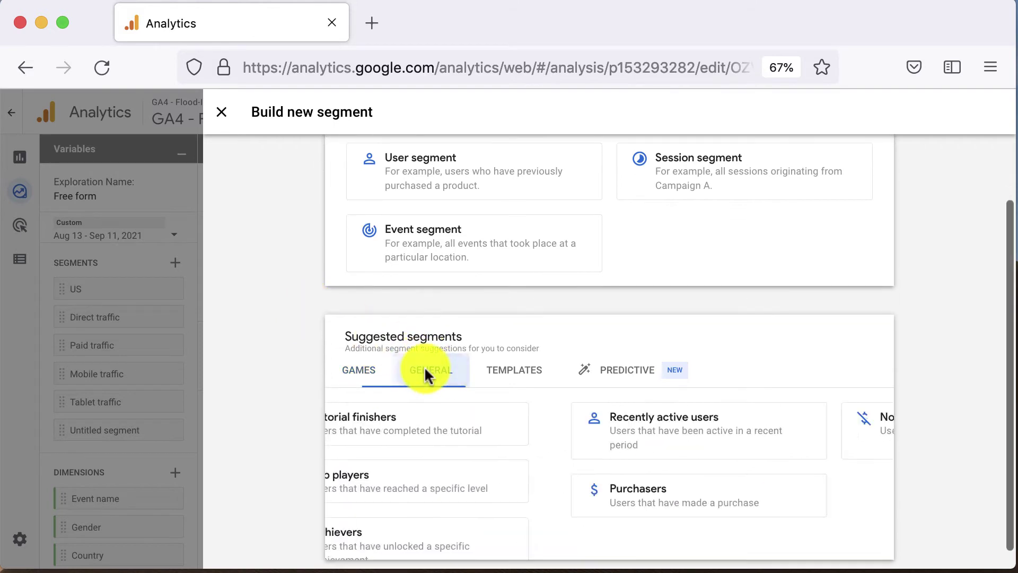
left_click(521, 393)
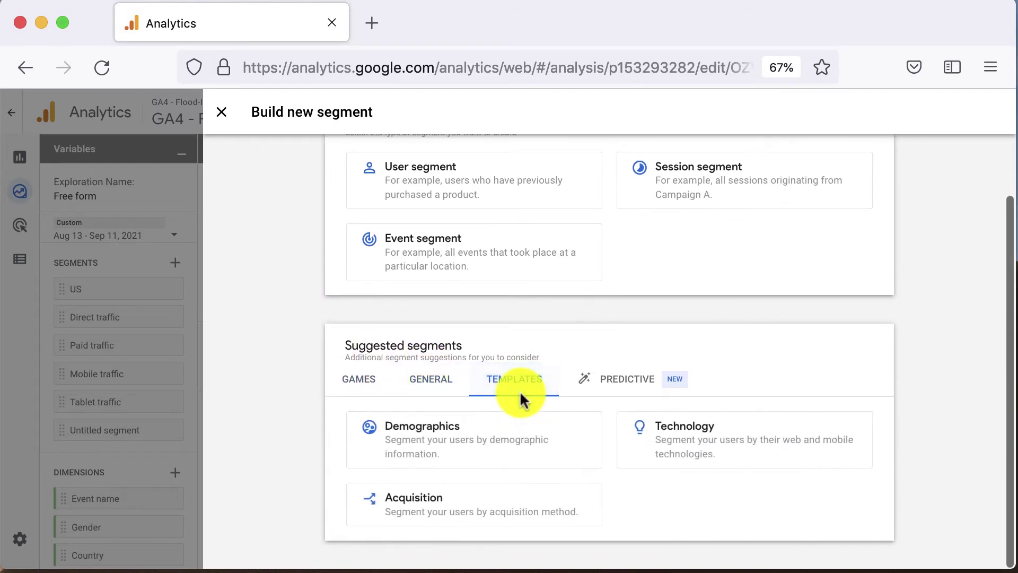
left_click(480, 451)
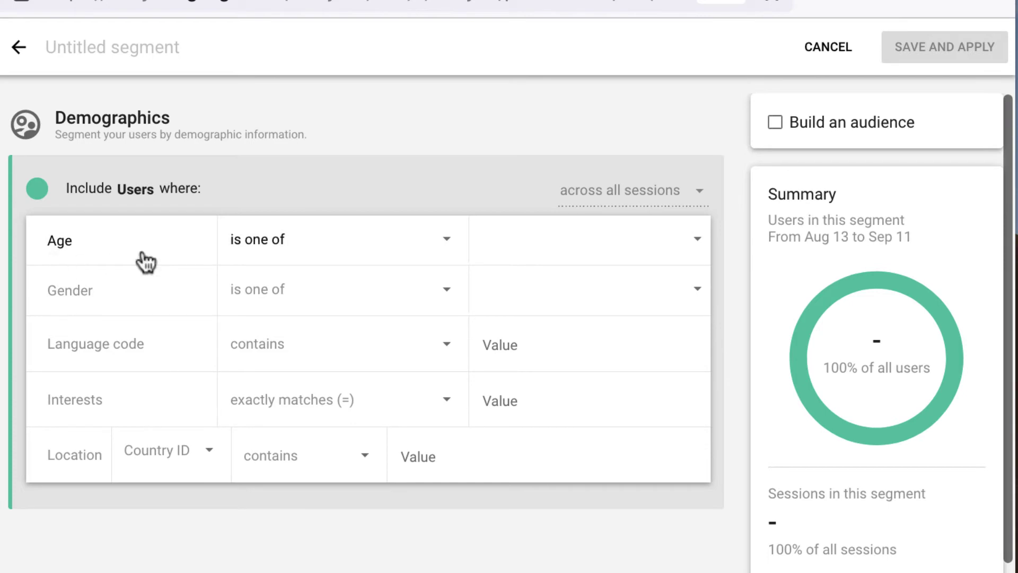
Set the Age condition of the Demographics segment to is one of 25-34 and 35-44
left_click(581, 255)
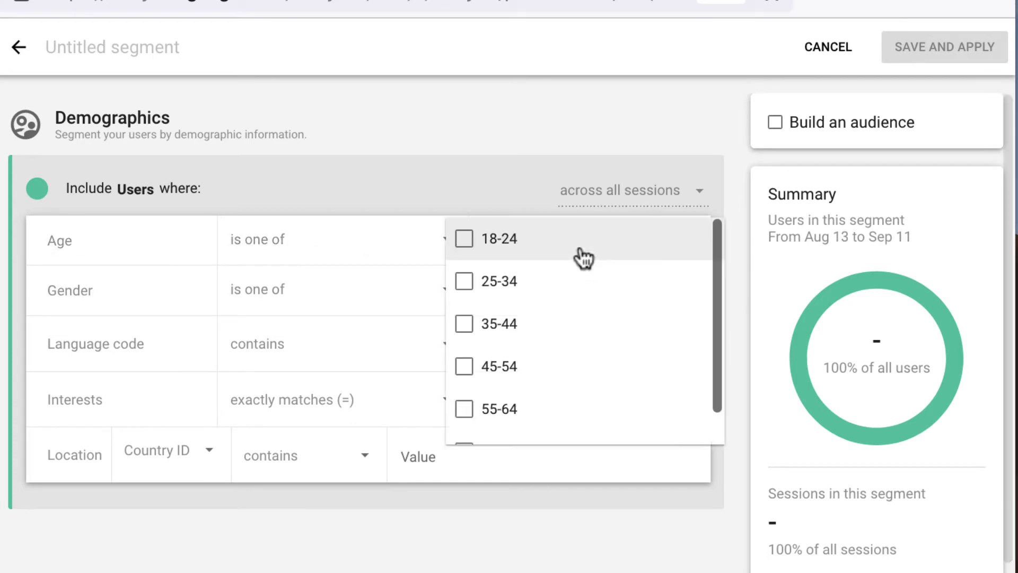
left_click(467, 284)
left_click(467, 324)
left_click(476, 170)
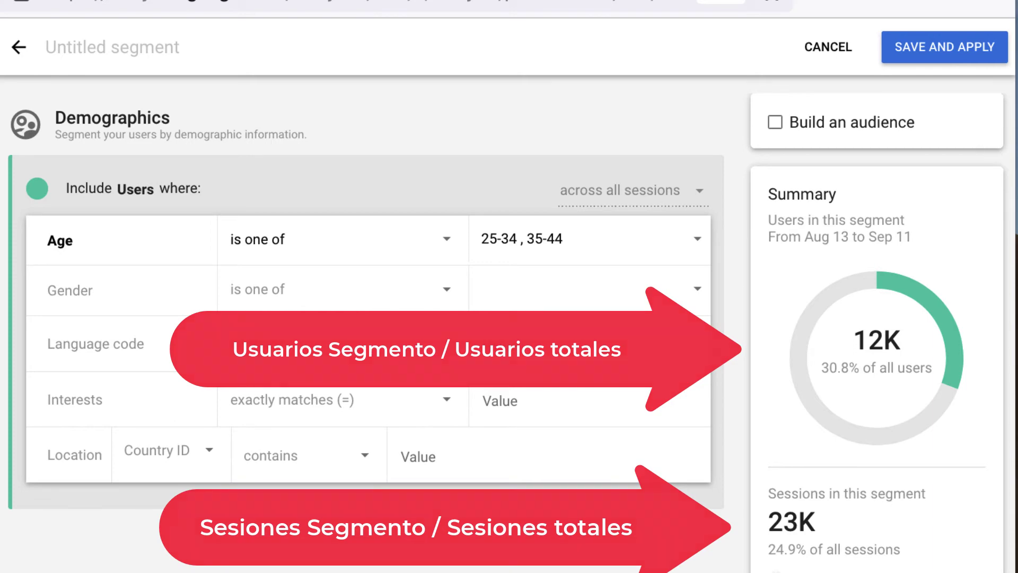
Set the Gender condition of the Demographics segment to is one of Female
left_click(256, 295)
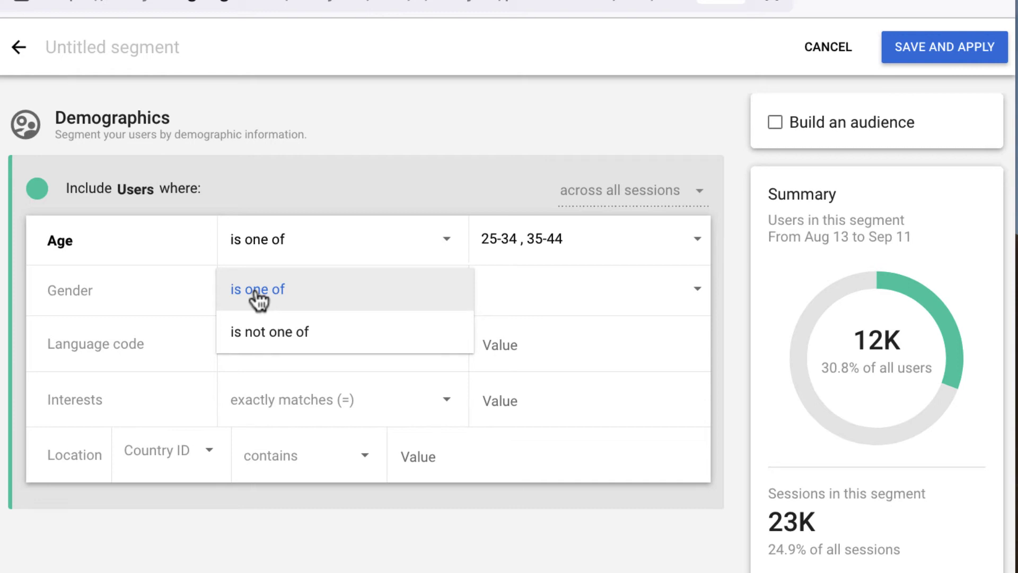
left_click(256, 291)
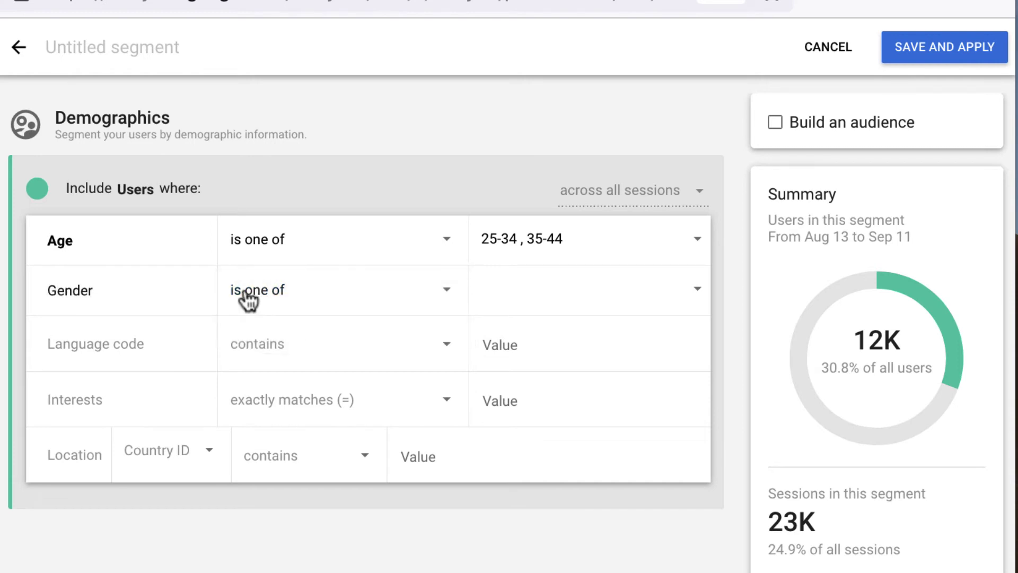
left_click(510, 307)
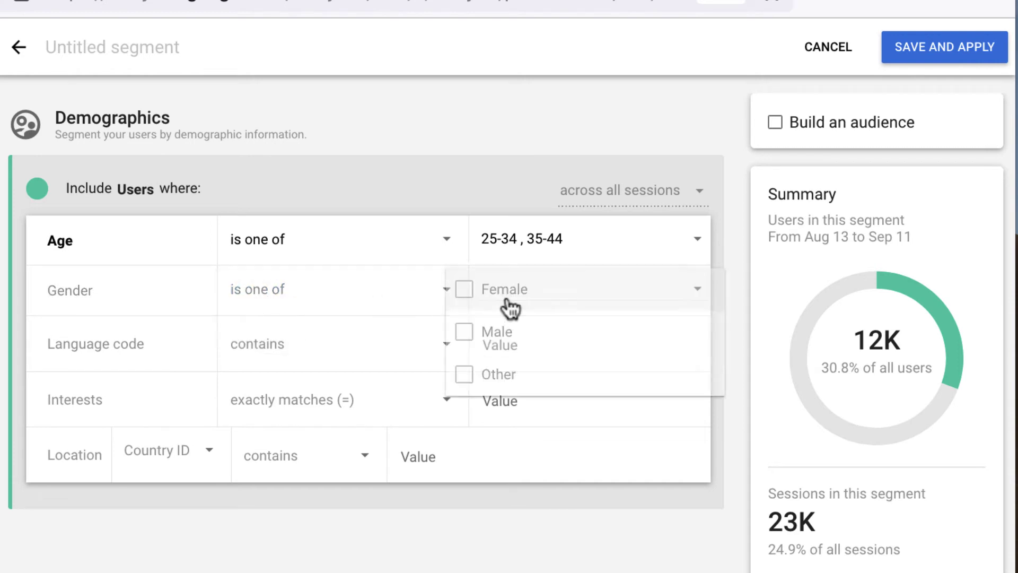
left_click(465, 291)
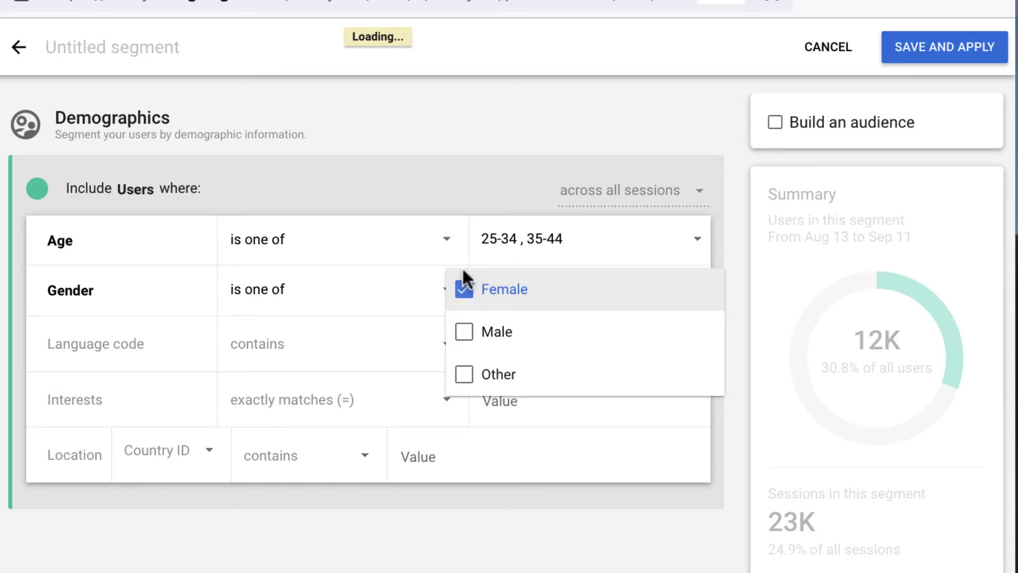
left_click(433, 131)
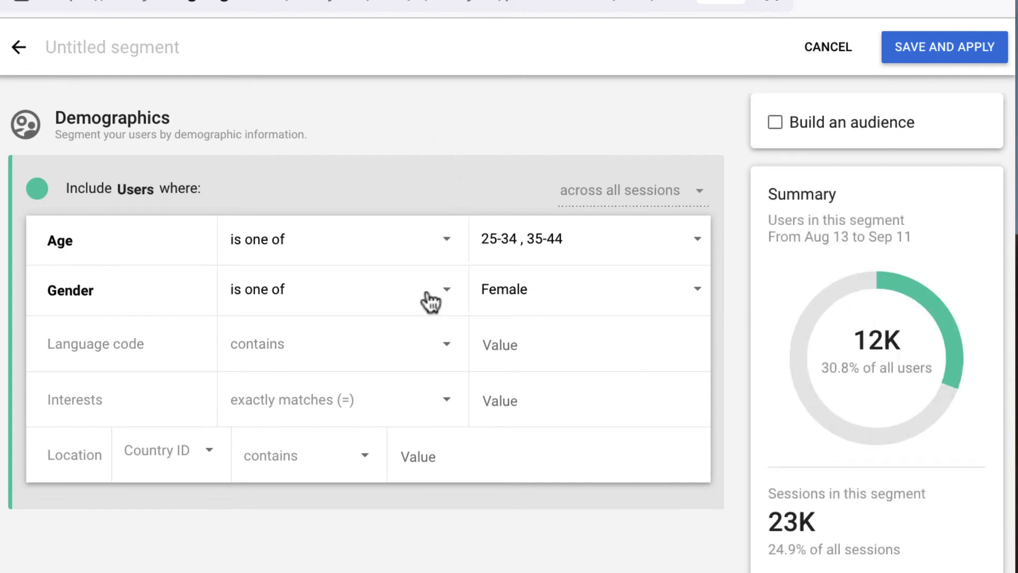
Change the Gender condition to is not one of and select Female as the excluded value
left_click(399, 305)
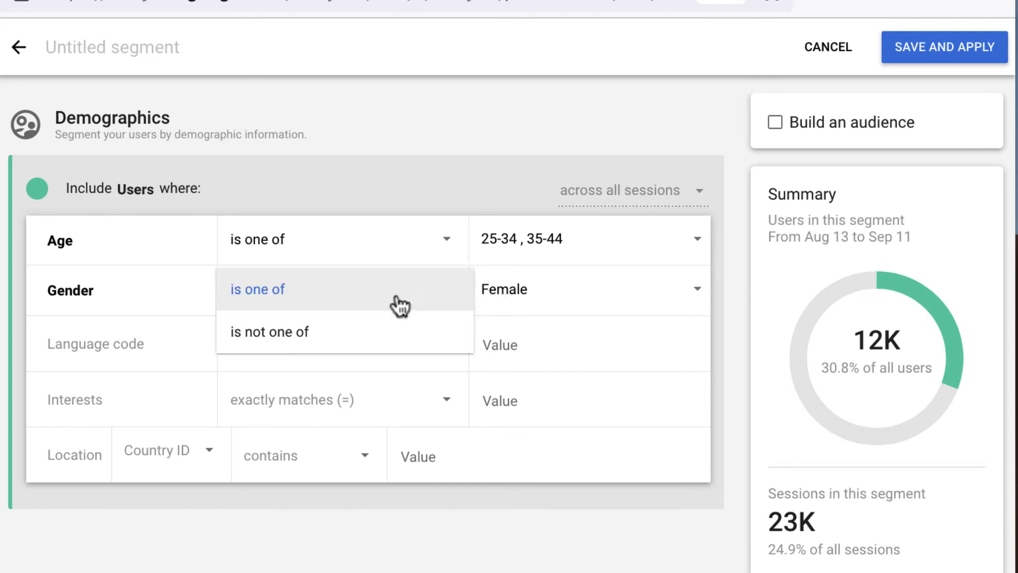
left_click(392, 331)
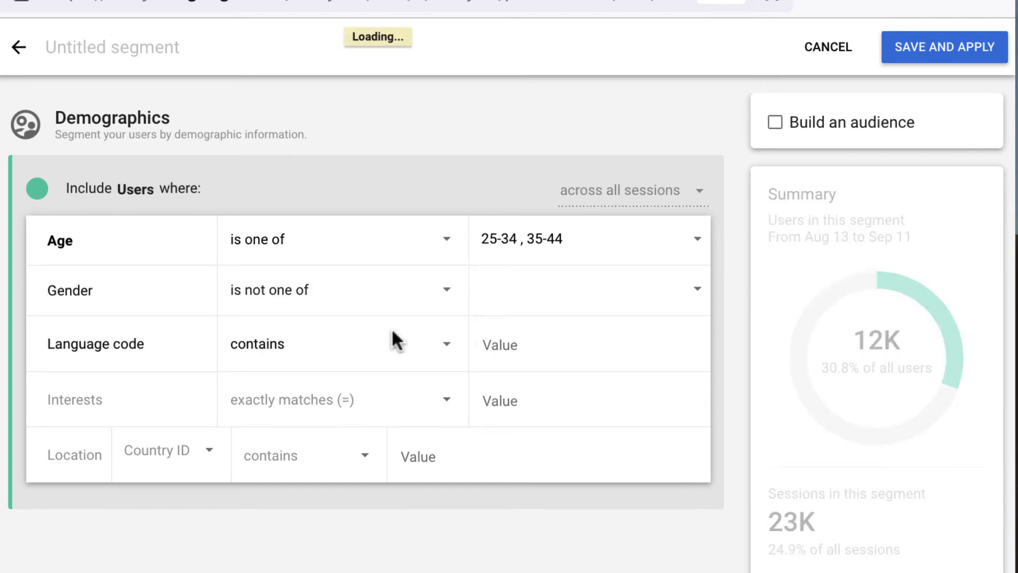
left_click(538, 306)
left_click(472, 302)
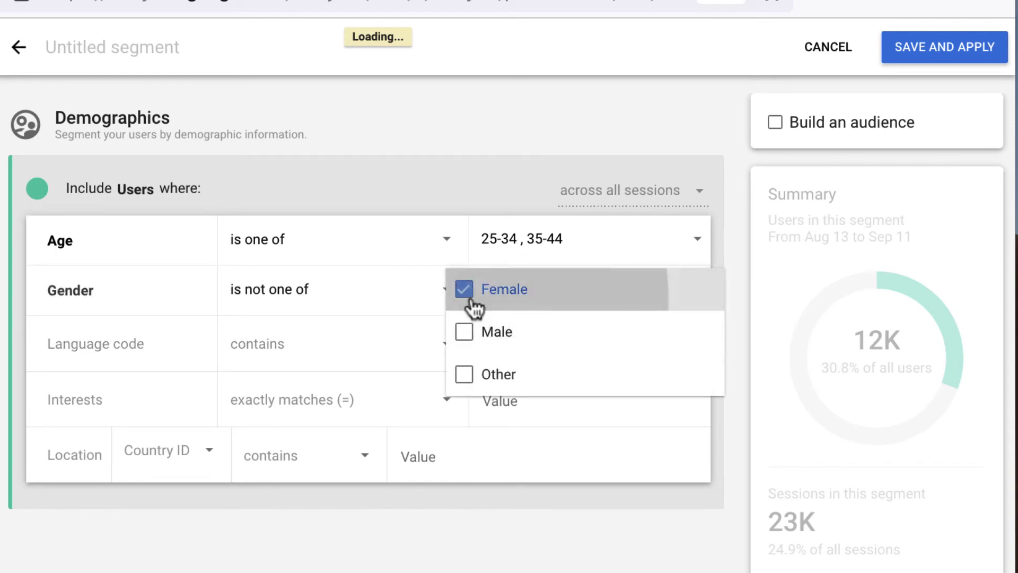
left_click(456, 189)
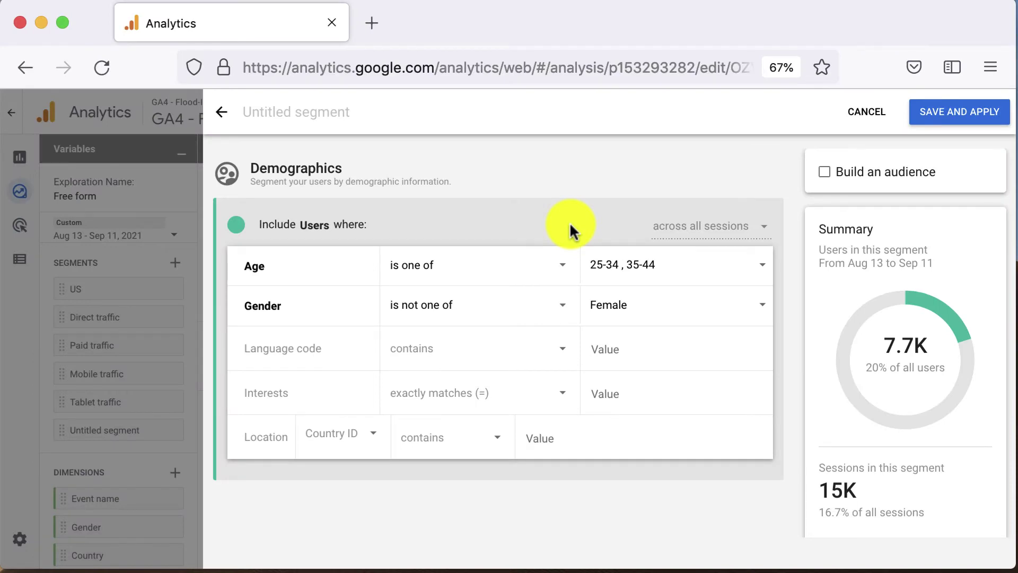
Replace Female with Male as the excluded value in the Gender condition
left_click(632, 306)
left_click(589, 339)
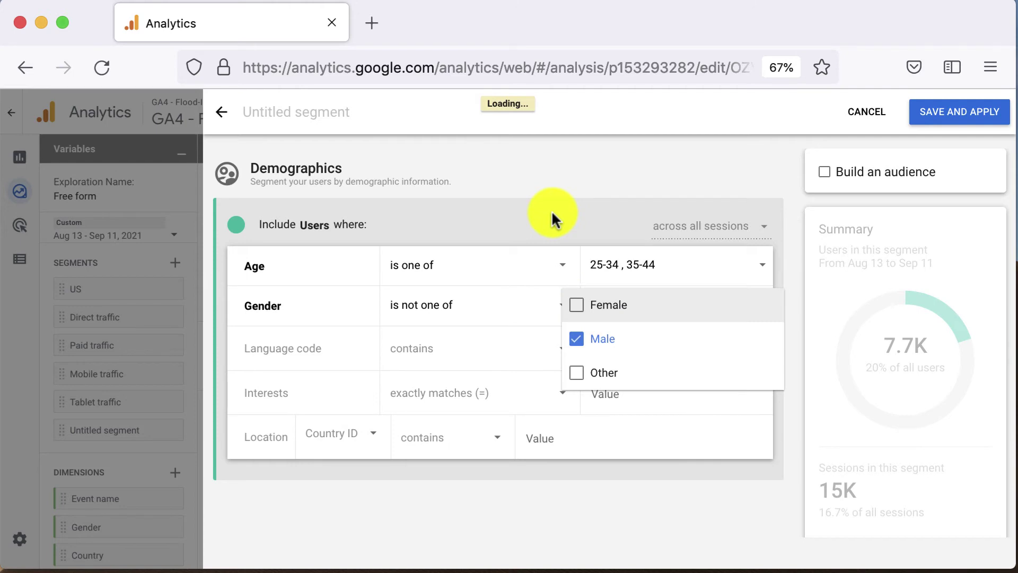
left_click(489, 210)
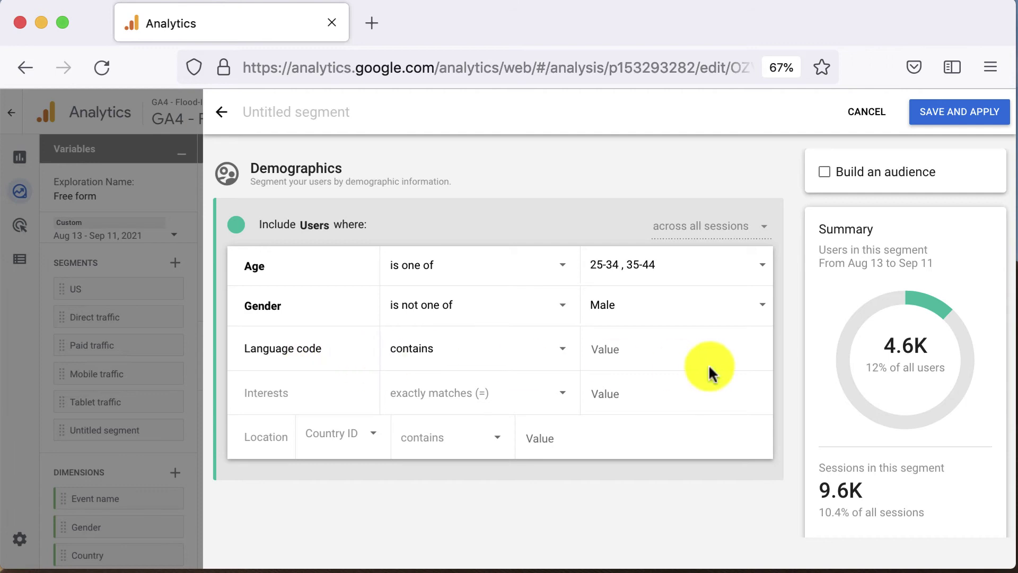
Set the Location condition to Country ID contains "us"
left_click(343, 445)
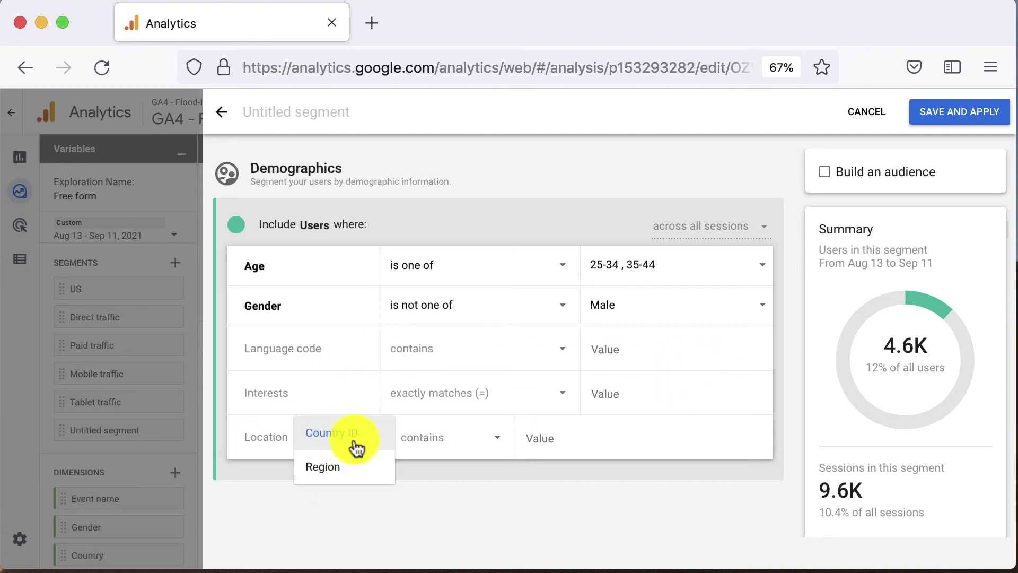
left_click(509, 442)
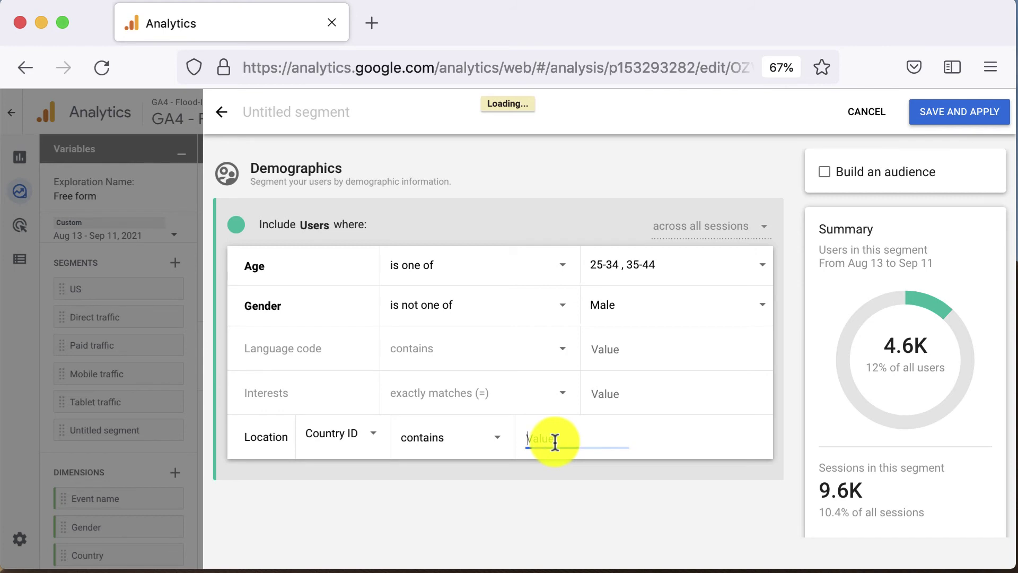
type("us")
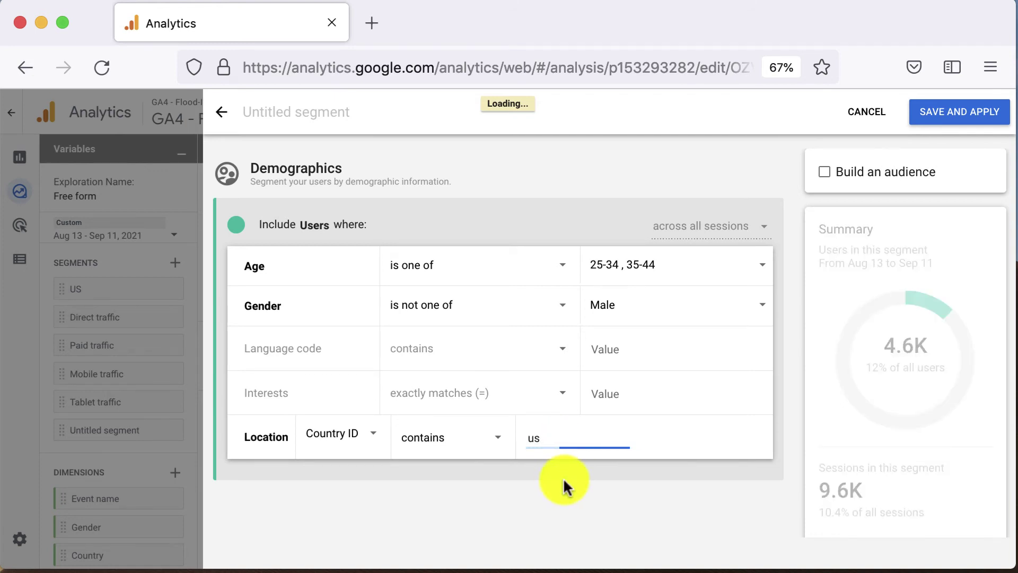
Choose US as the value of the Country ID location condition
left_click(546, 409)
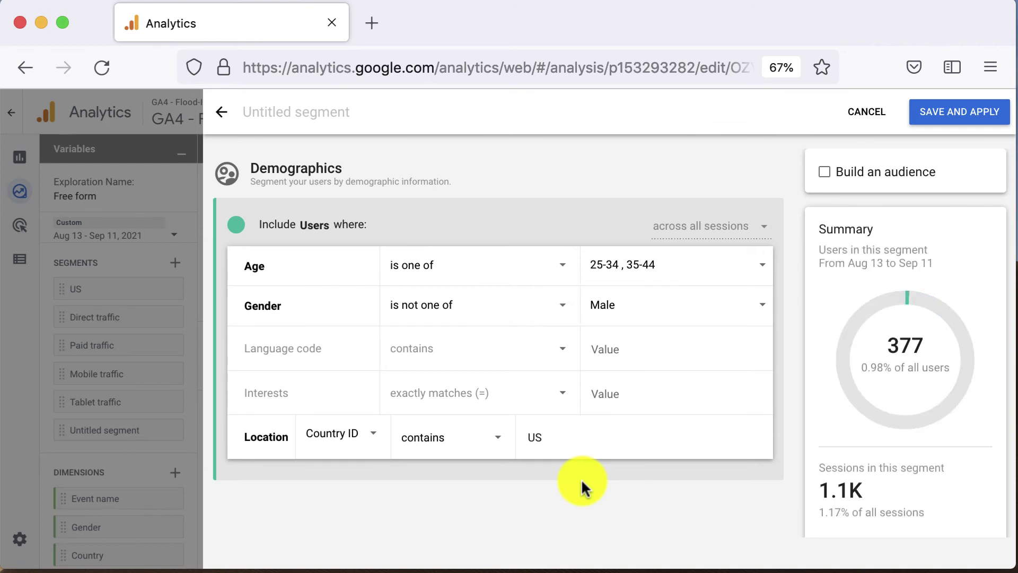
scroll(581, 480, "down", 1)
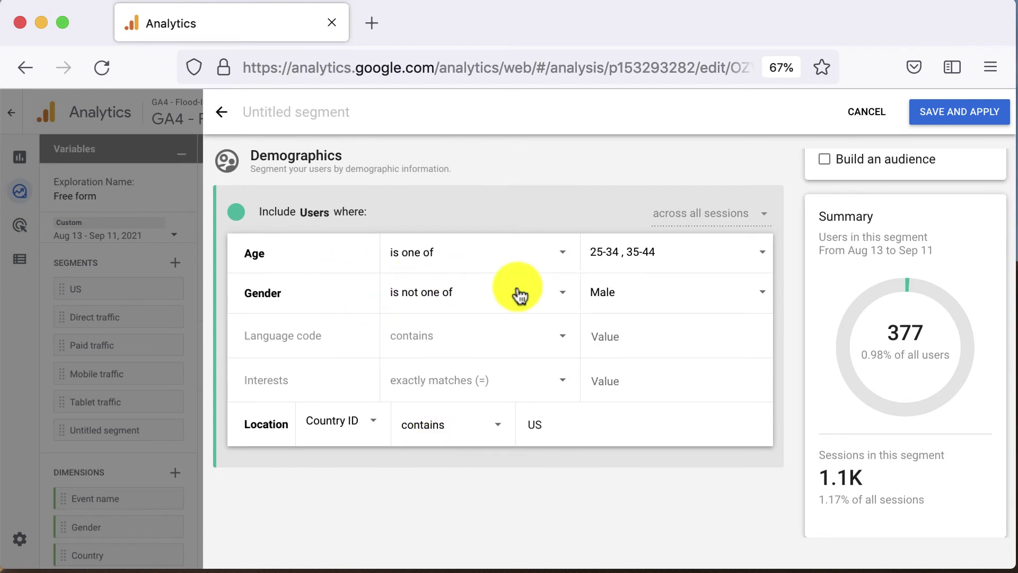
left_click(539, 433)
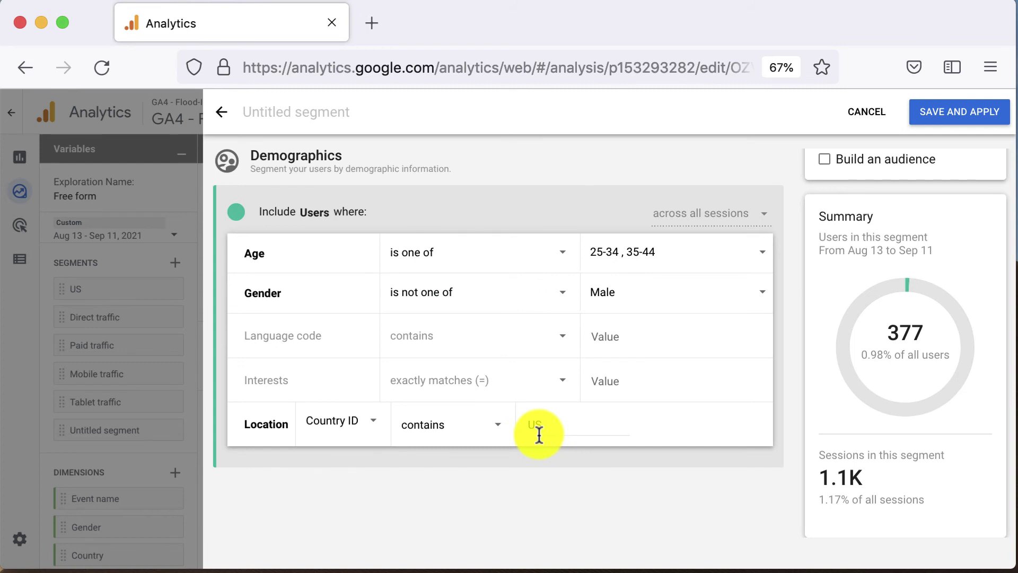
Change the Gender condition's operator to is one of
left_click(601, 302)
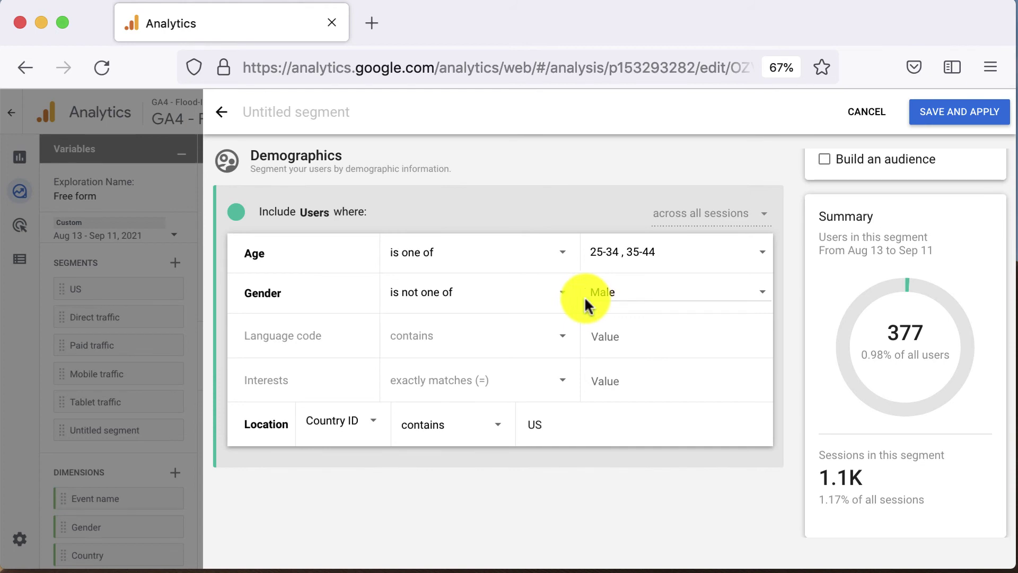
left_click(508, 295)
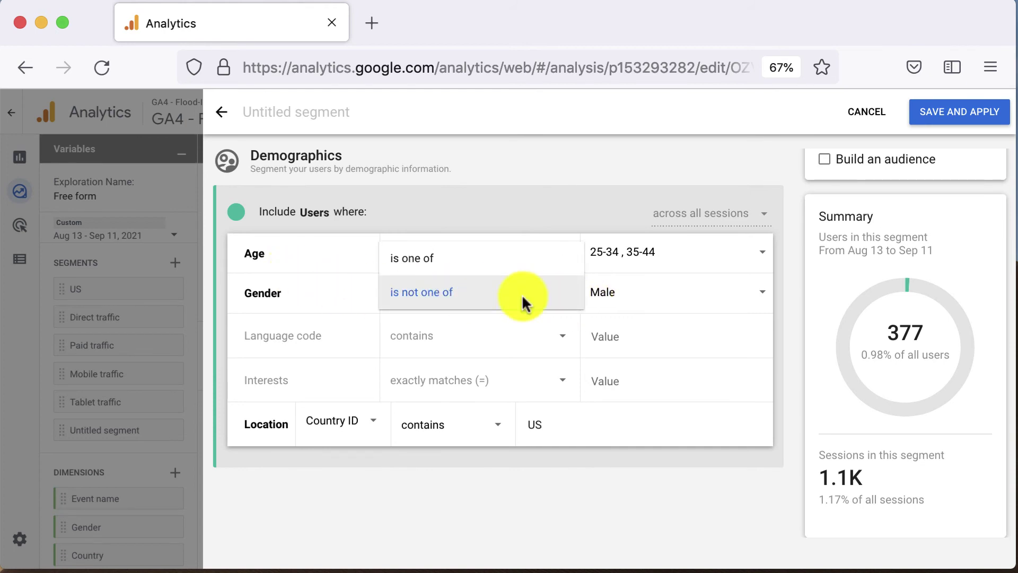
left_click(491, 298)
left_click(543, 300)
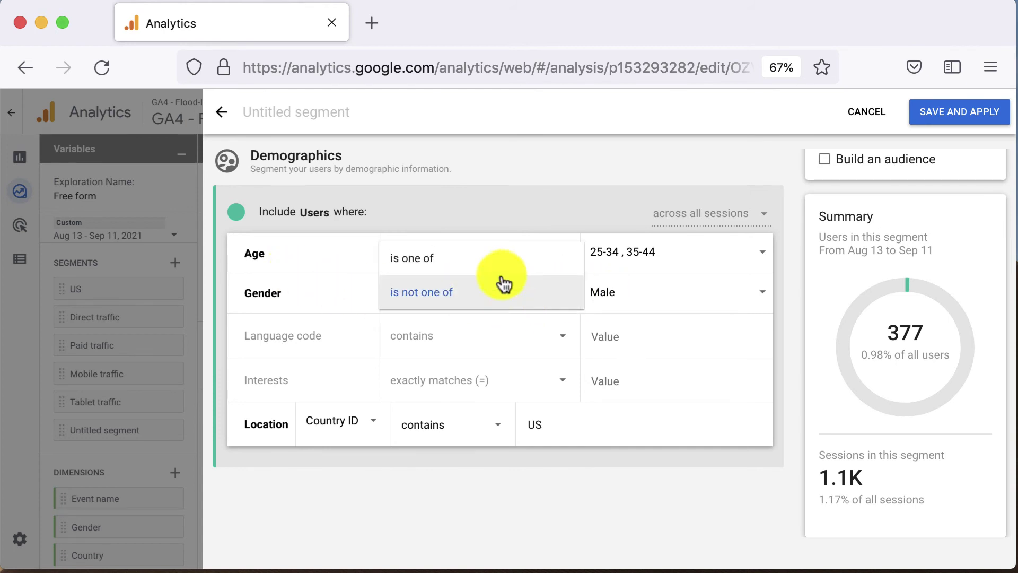
left_click(509, 262)
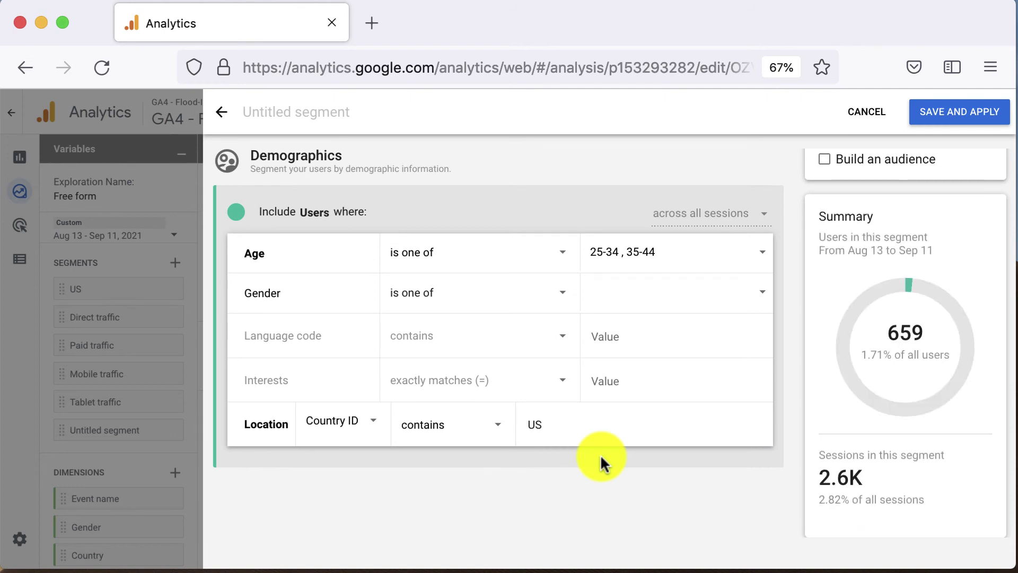
Enable building an audience from the segment and set its membership duration to 180 days
scroll(601, 454, "up", 1)
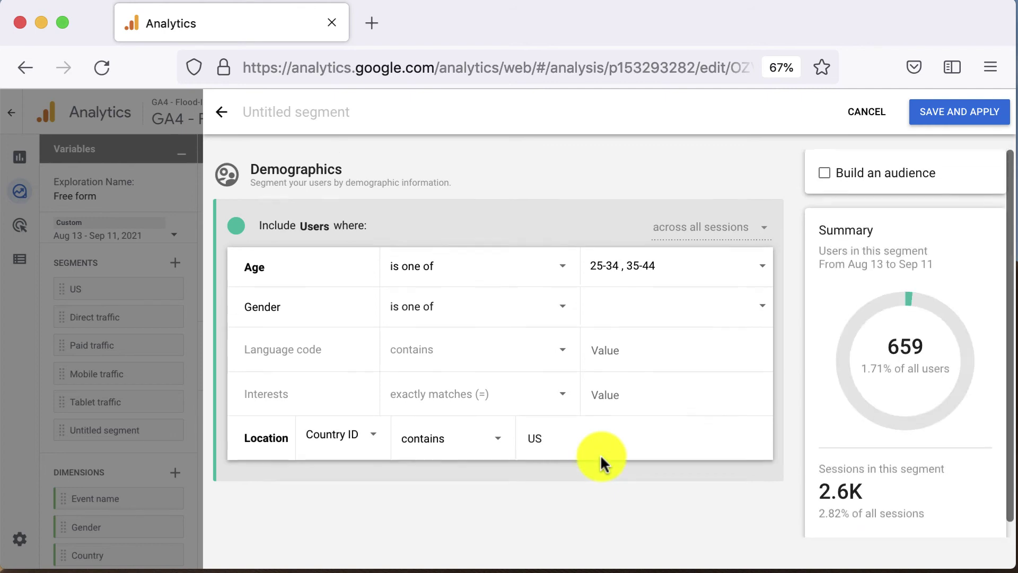
left_click(825, 172)
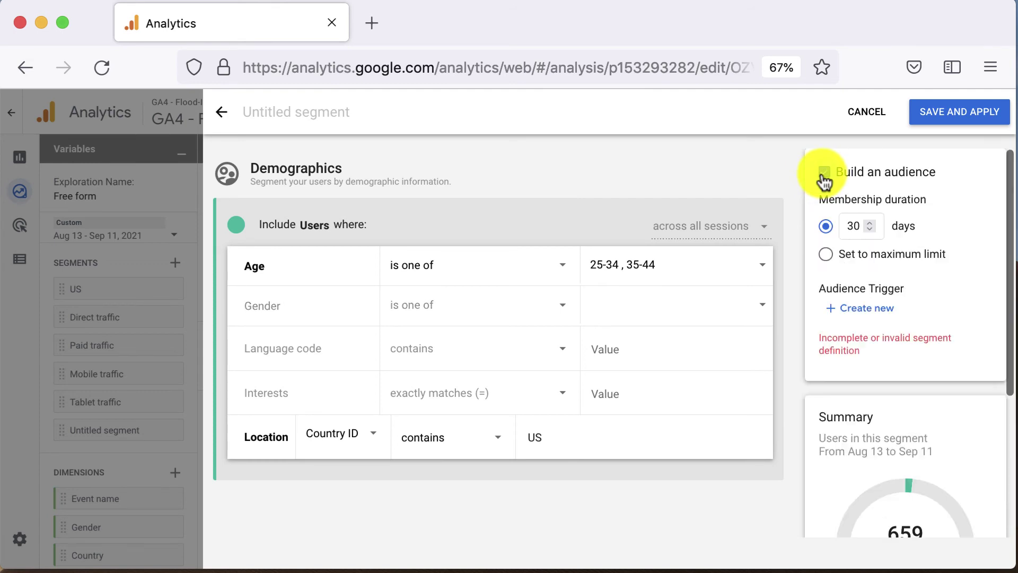
left_click(859, 228)
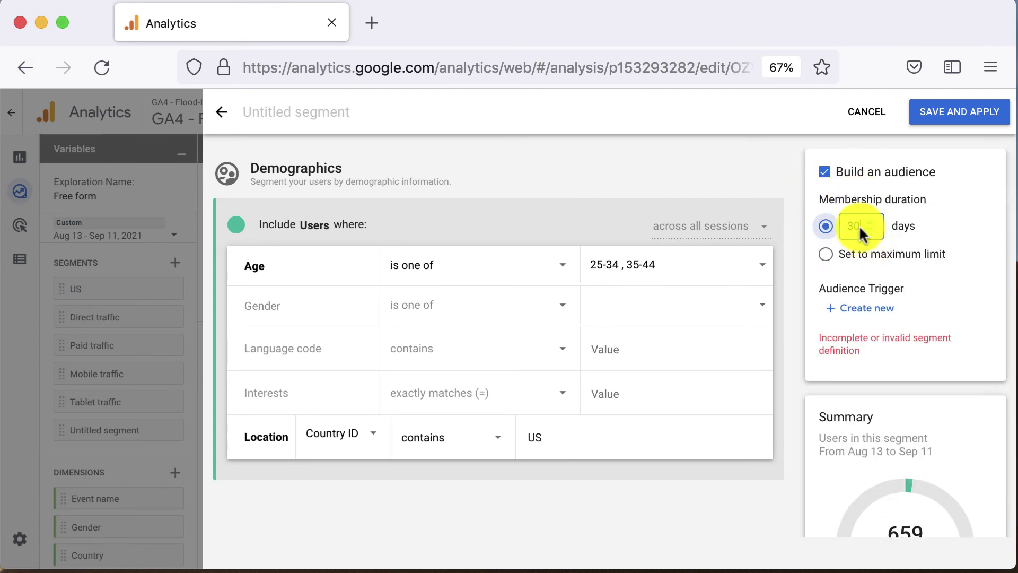
double_click(857, 227)
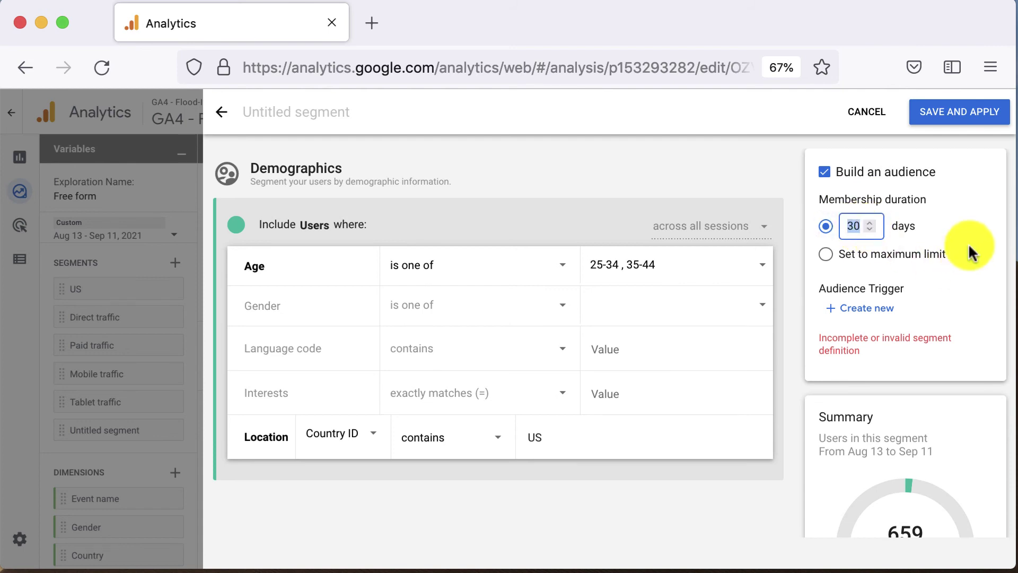
type("180")
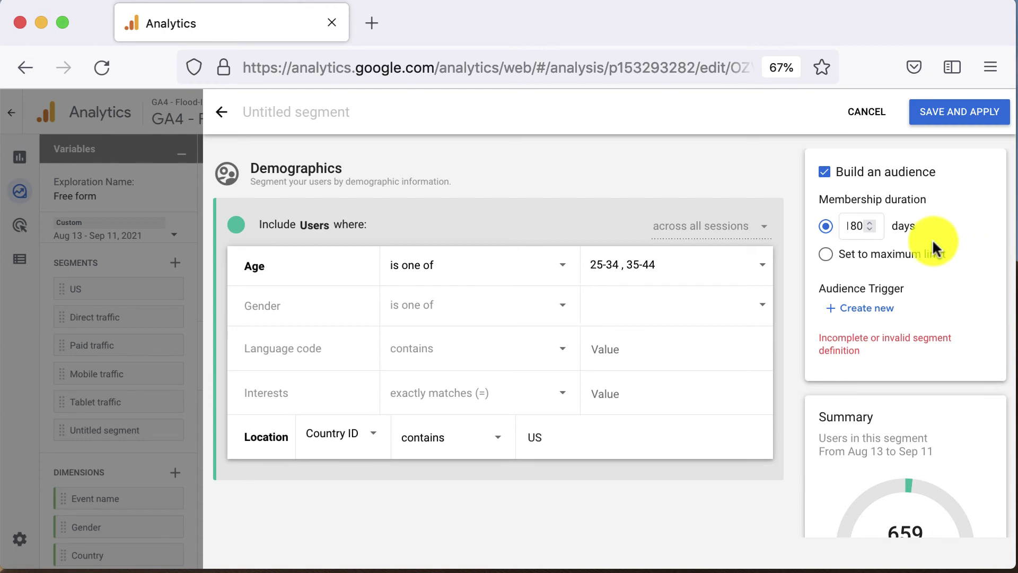
Set the audience's membership duration to 30 days and switch it to the maximum limit
double_click(859, 226)
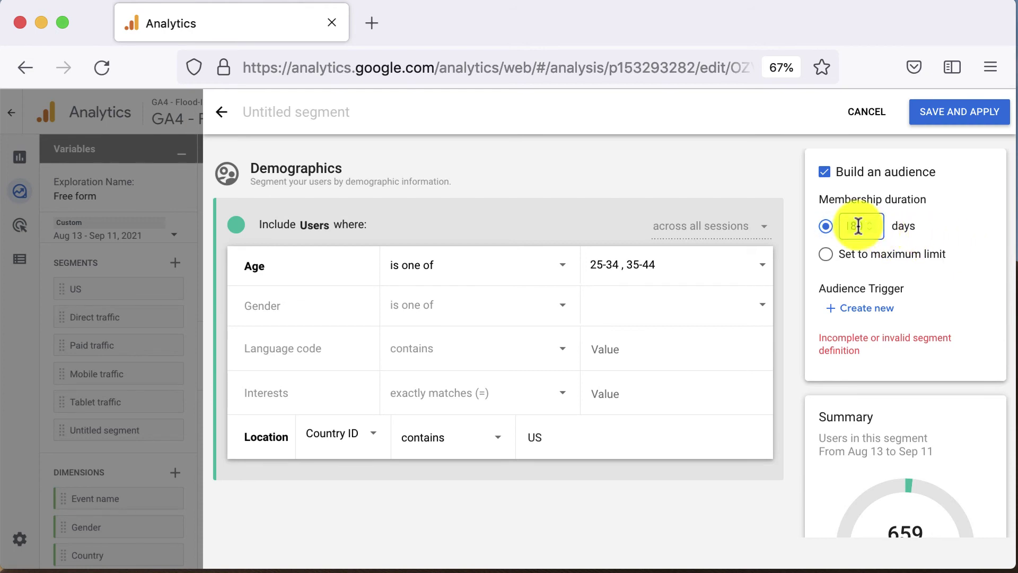
type("30")
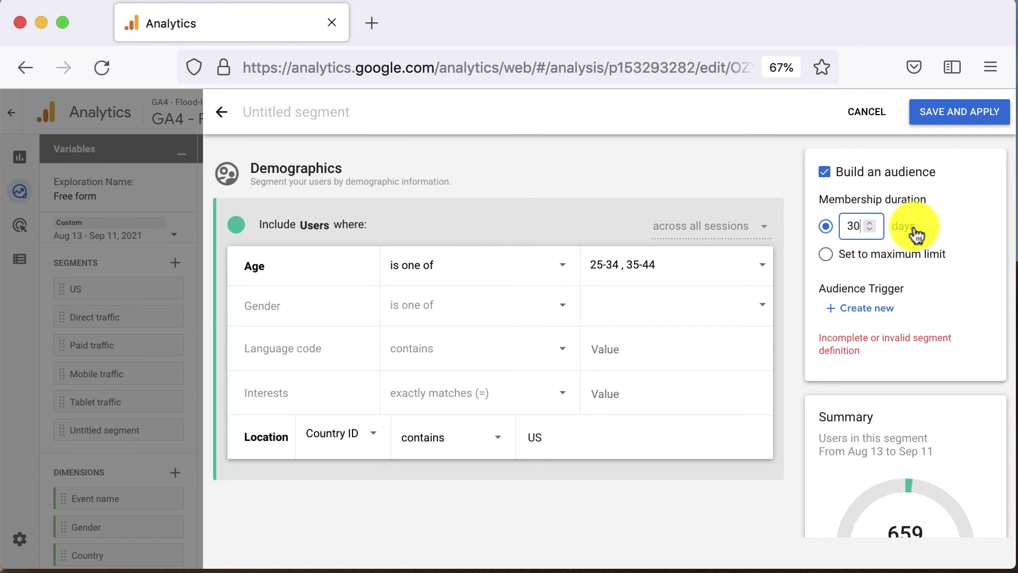
left_click(937, 265)
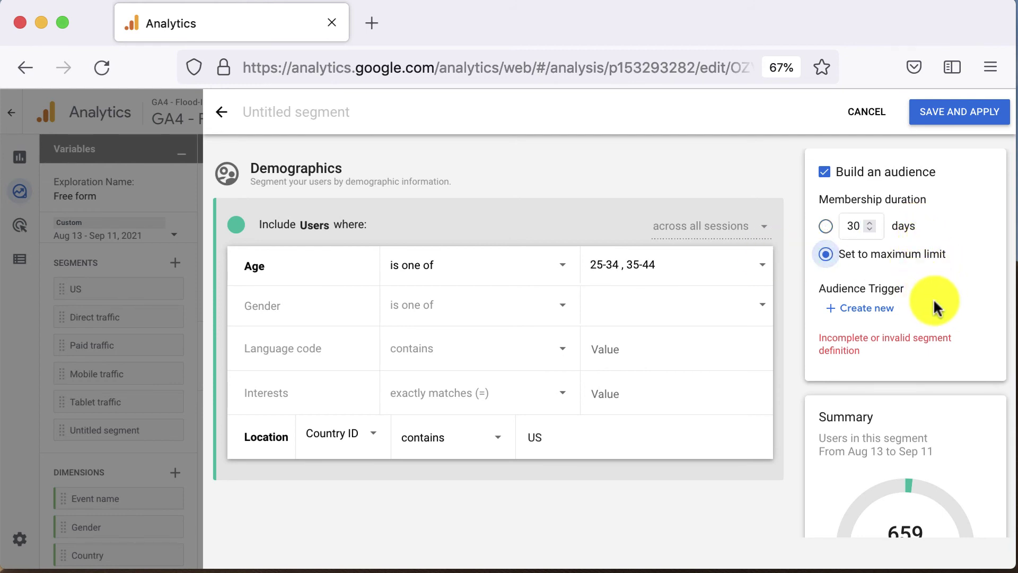
Start a new audience trigger, discard it and leave the segment builder without saving the Demographics segment
left_click(896, 313)
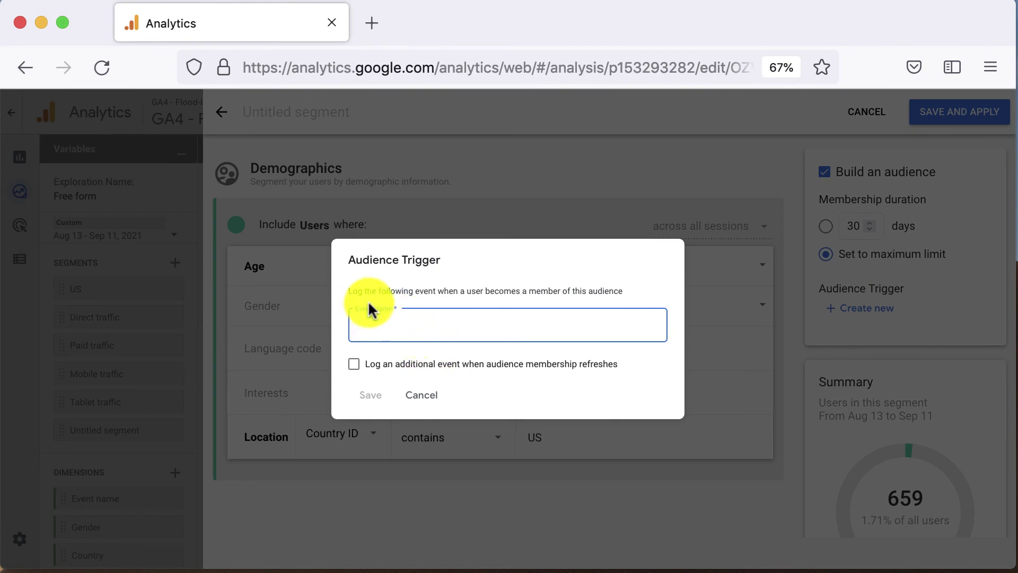
type("c")
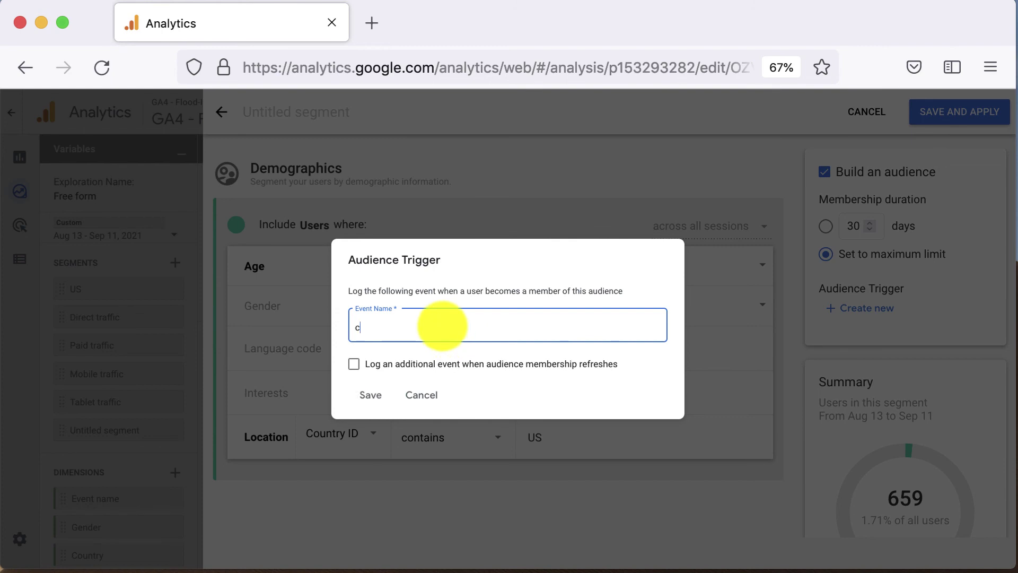
key("BackSpace")
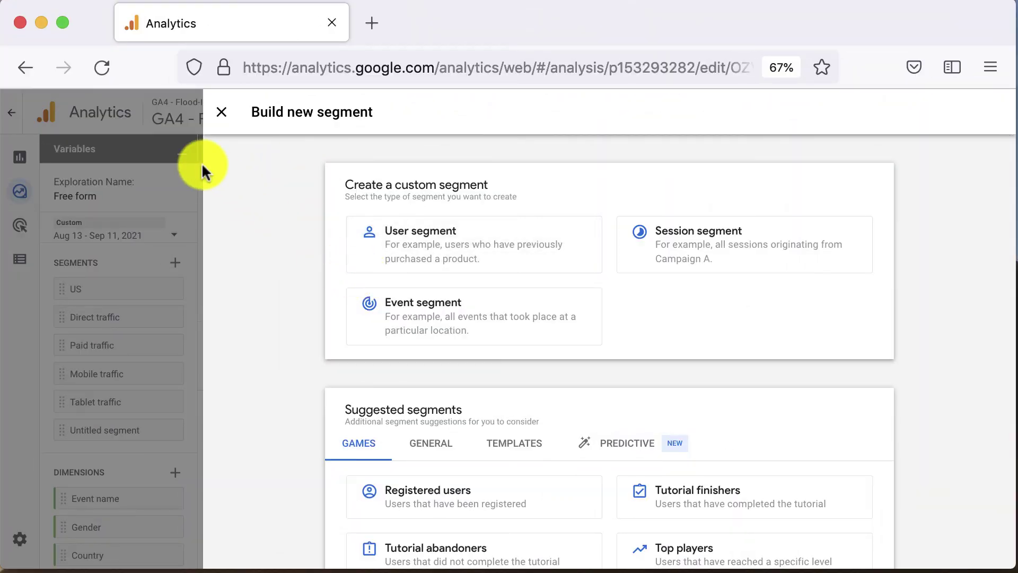
left_click(221, 112)
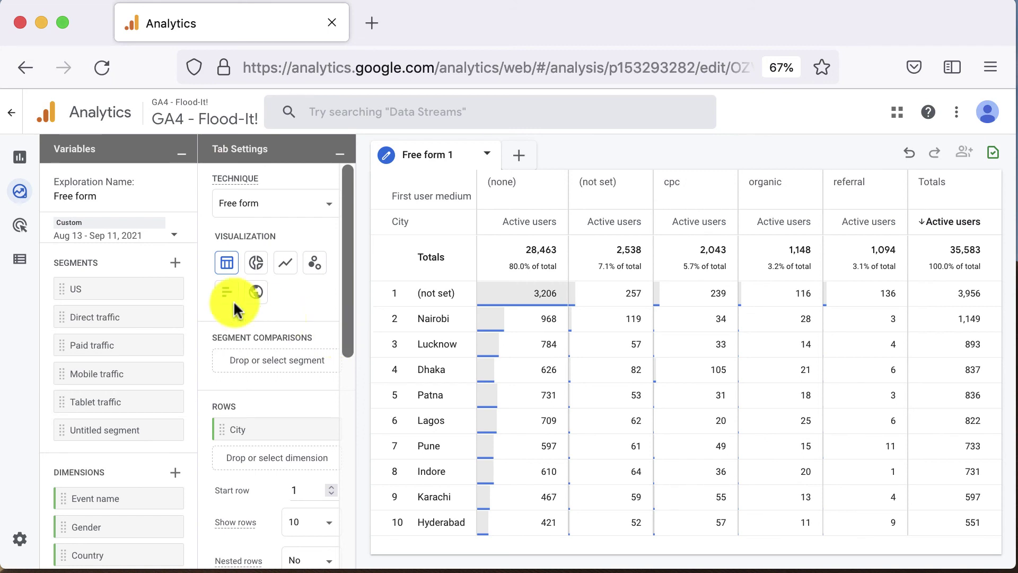
Open the property's Google Ads Linking page in the admin settings to view the linked accounts
mouse_move(13, 554)
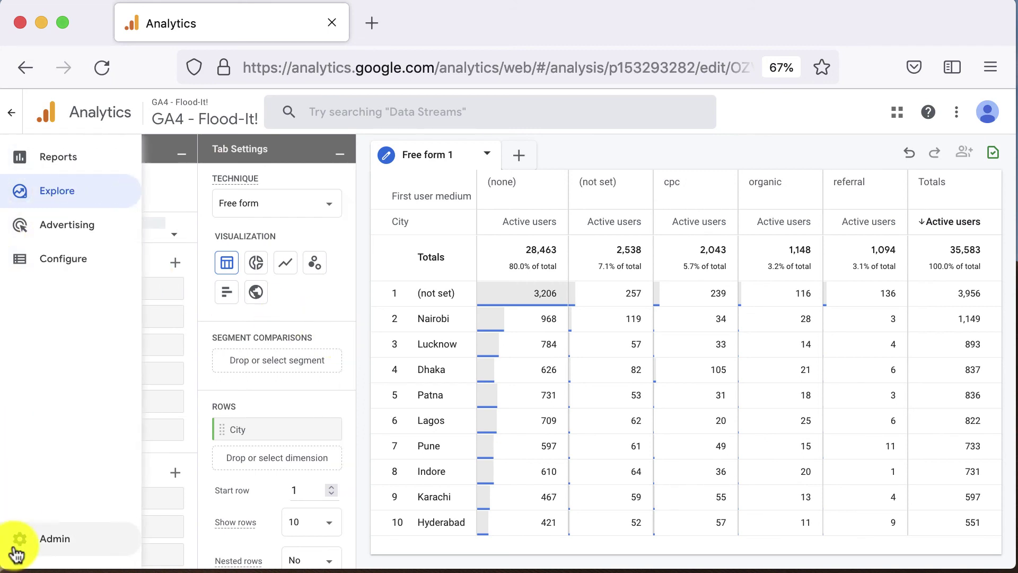
left_click(62, 228)
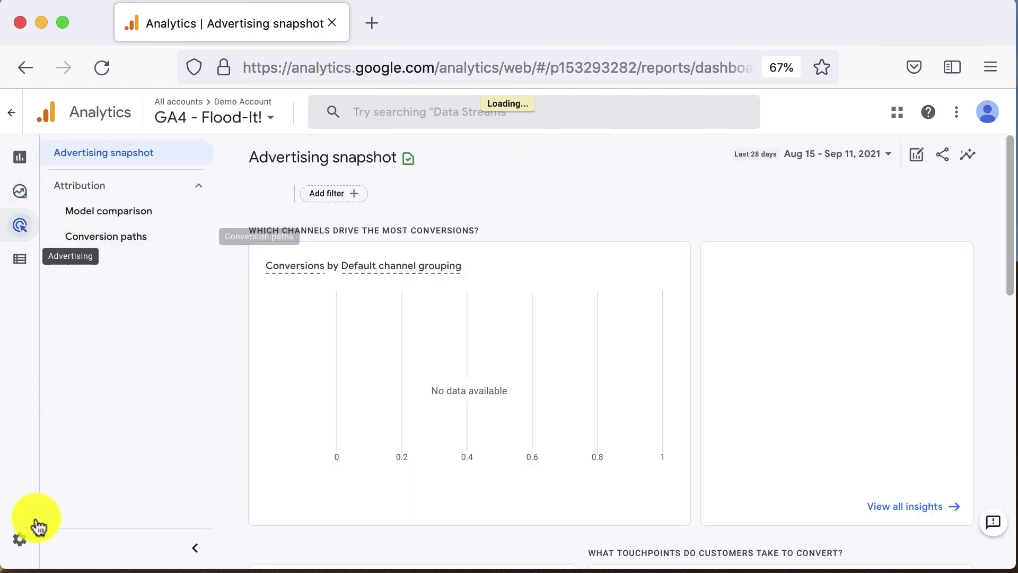
left_click(19, 551)
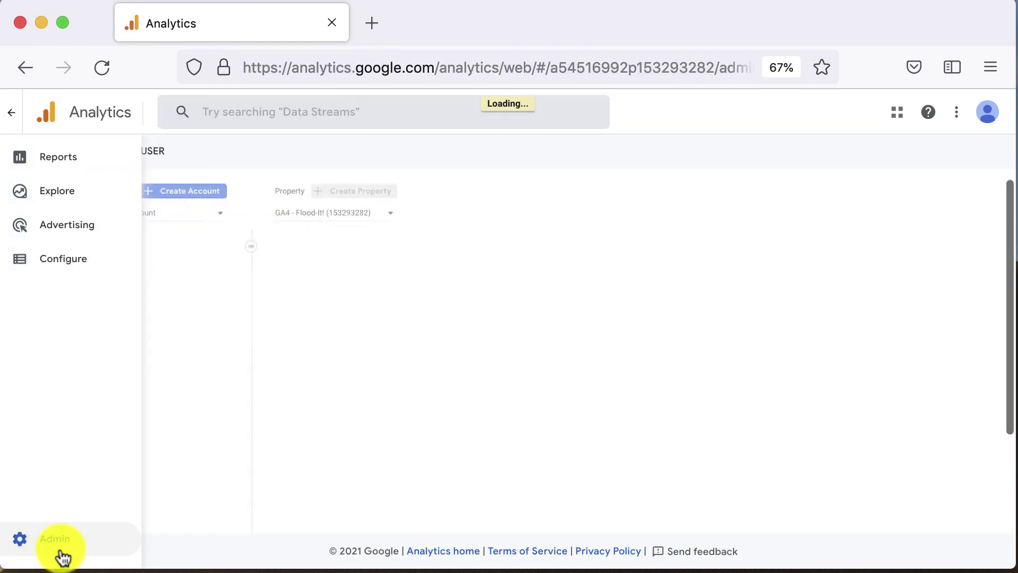
scroll(552, 417, "down", 2)
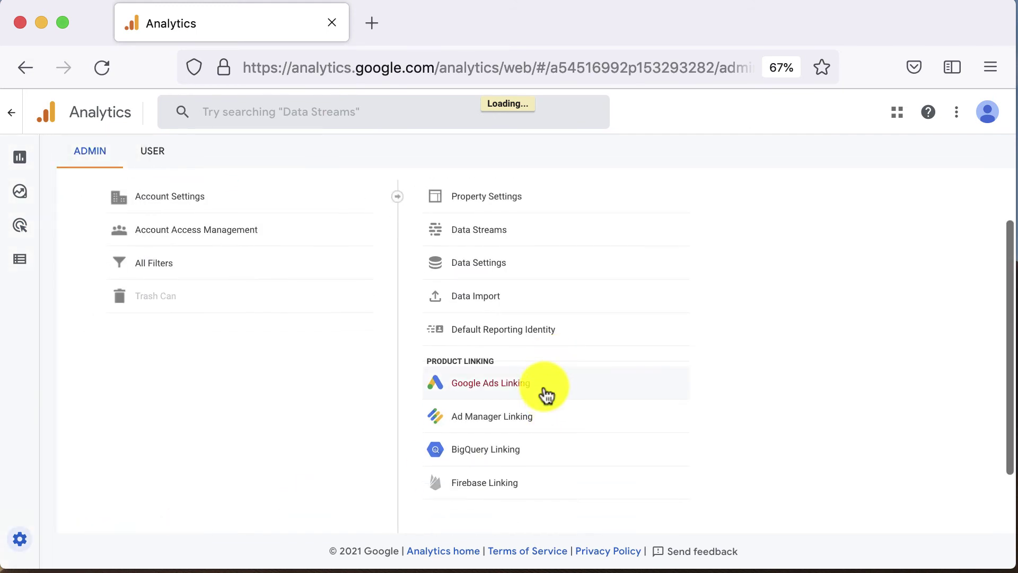
left_click(545, 393)
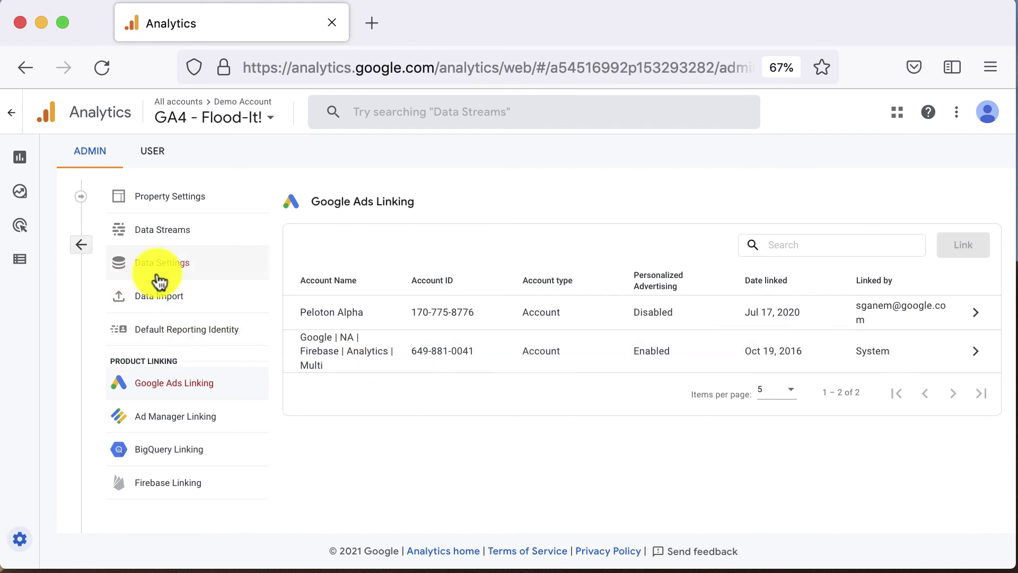
Open the Data Collection page of the property's data settings and review the Google signals section
scroll(160, 280, "down", 2)
scroll(159, 280, "up", 3)
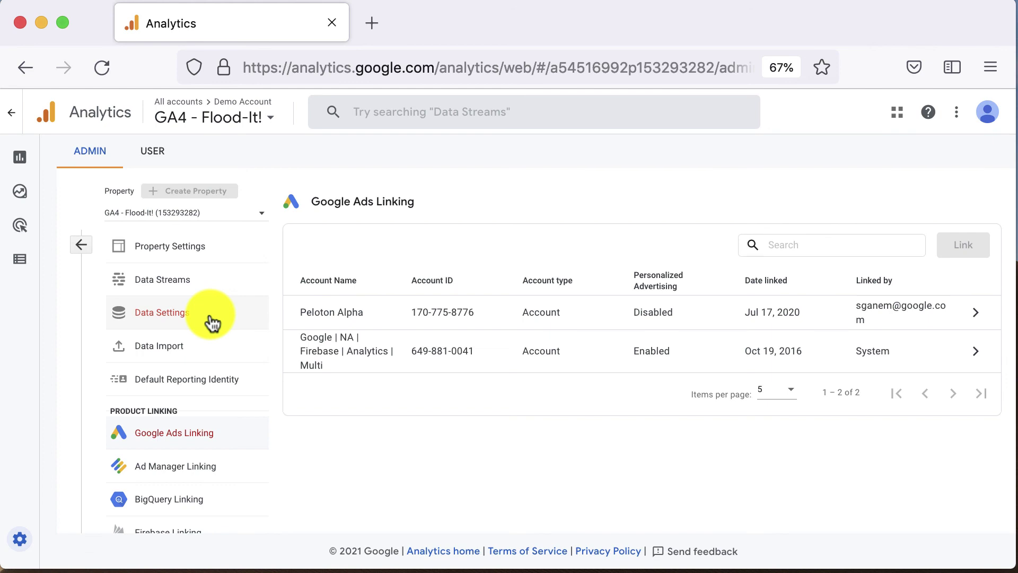
left_click(218, 293)
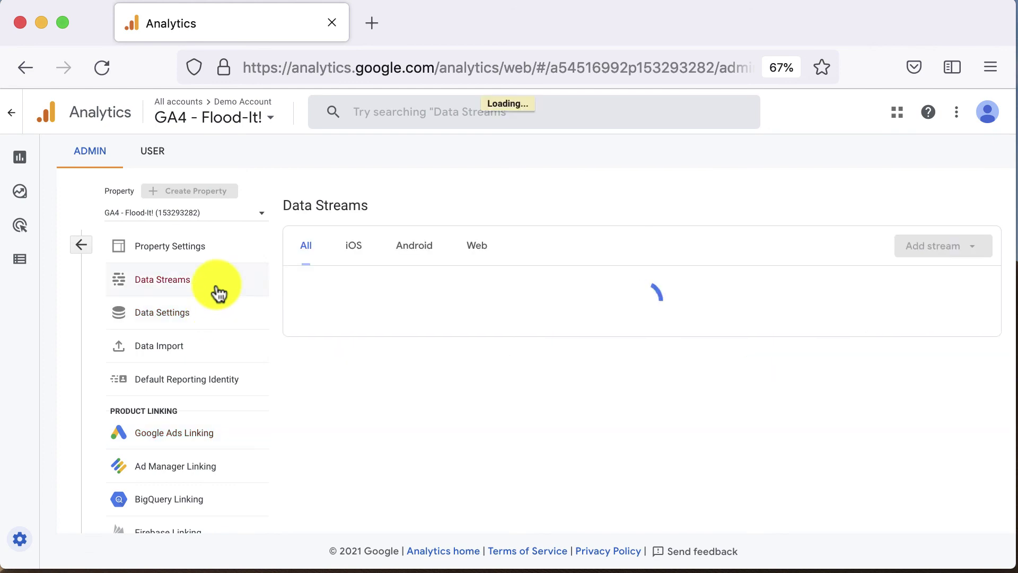
left_click(213, 310)
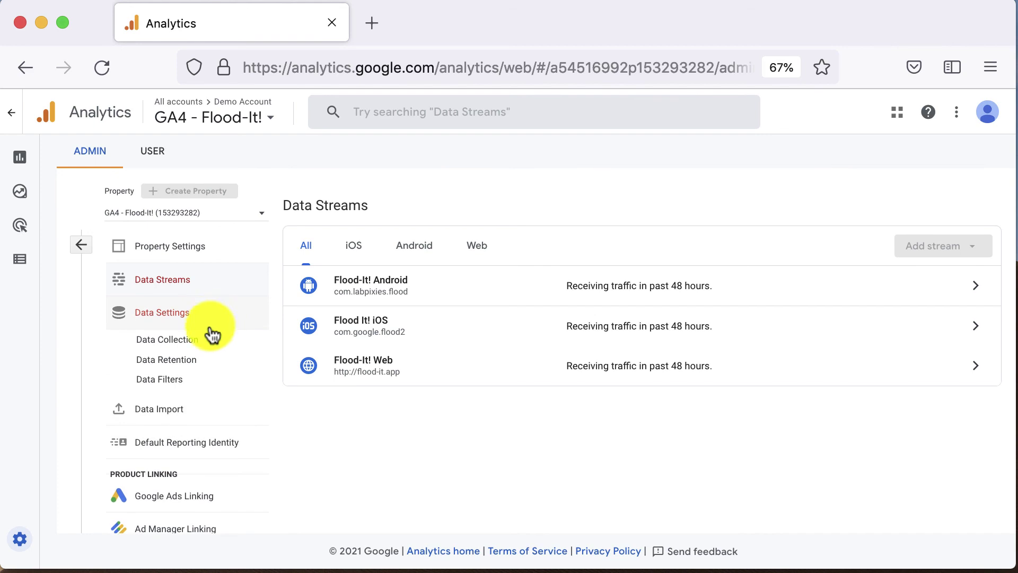
left_click(206, 342)
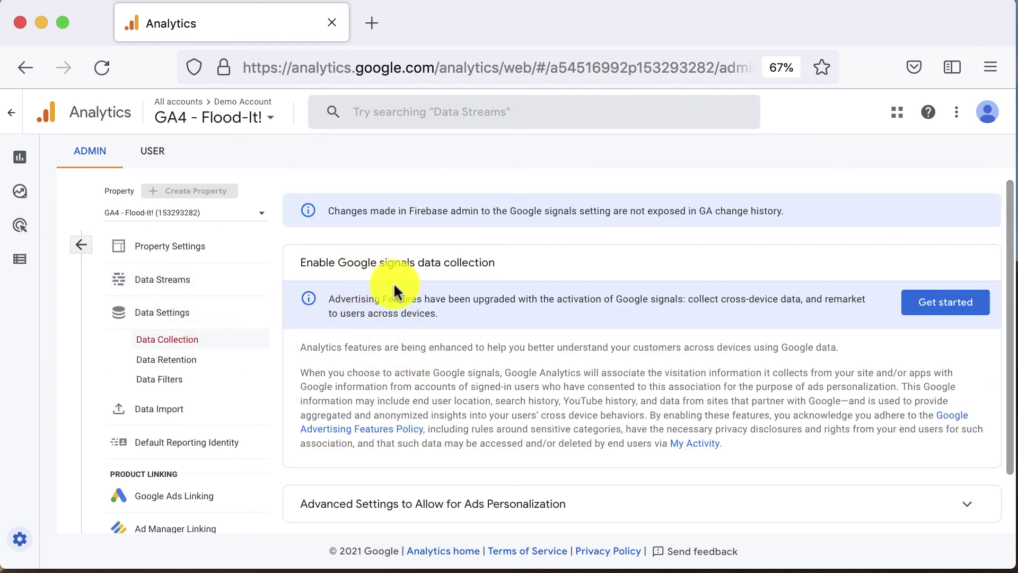
scroll(394, 286, "down", 2)
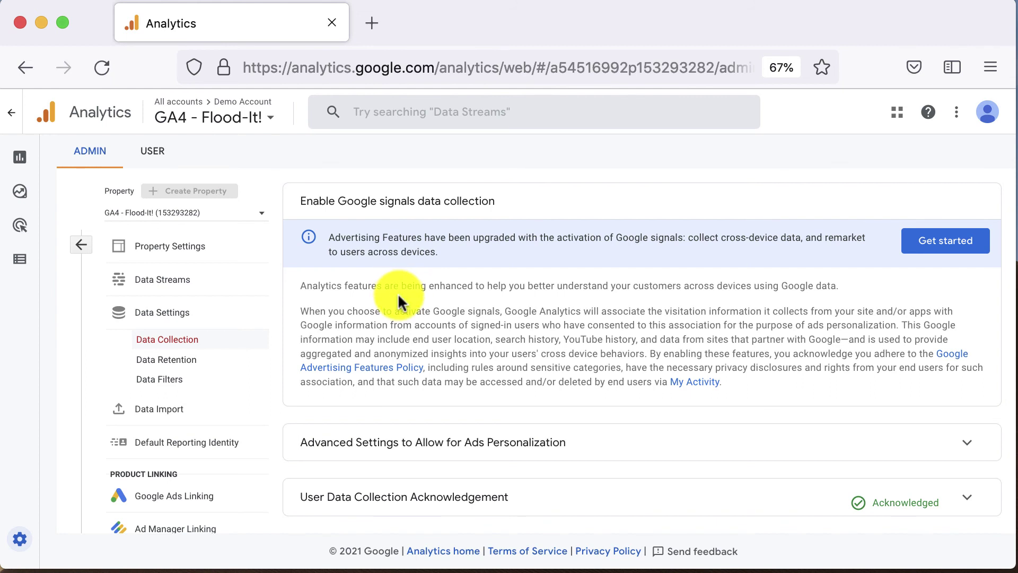
scroll(407, 301, "down", 2)
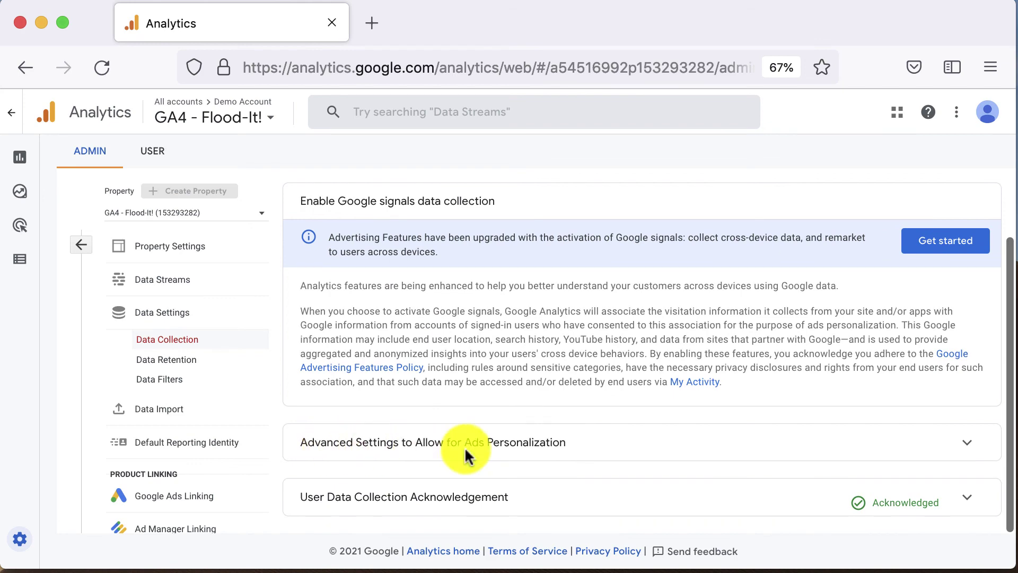
Expand the advanced settings for ads personalization and look through the regions in Geo control without changing them
left_click(967, 444)
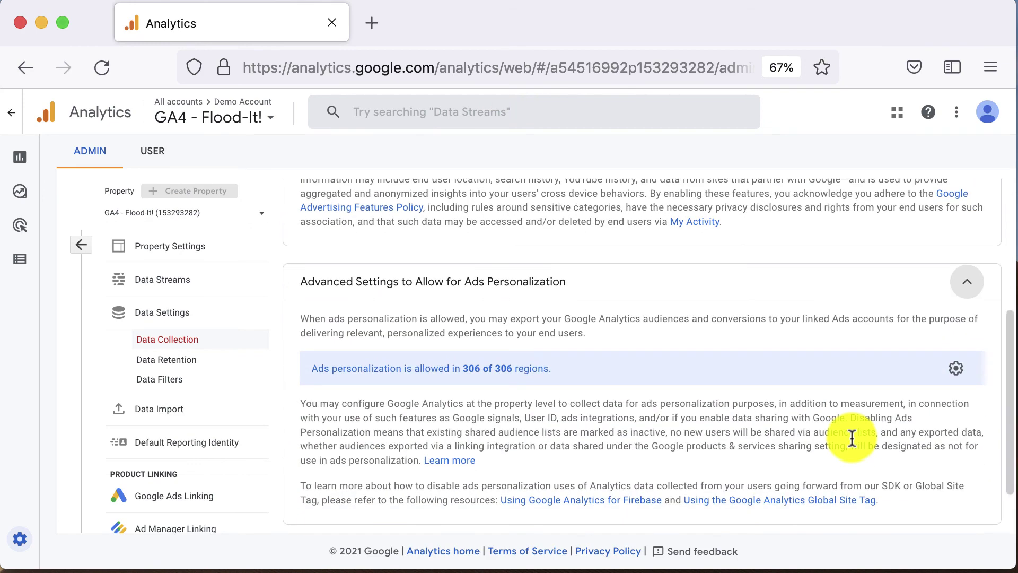
scroll(852, 438, "down", 2)
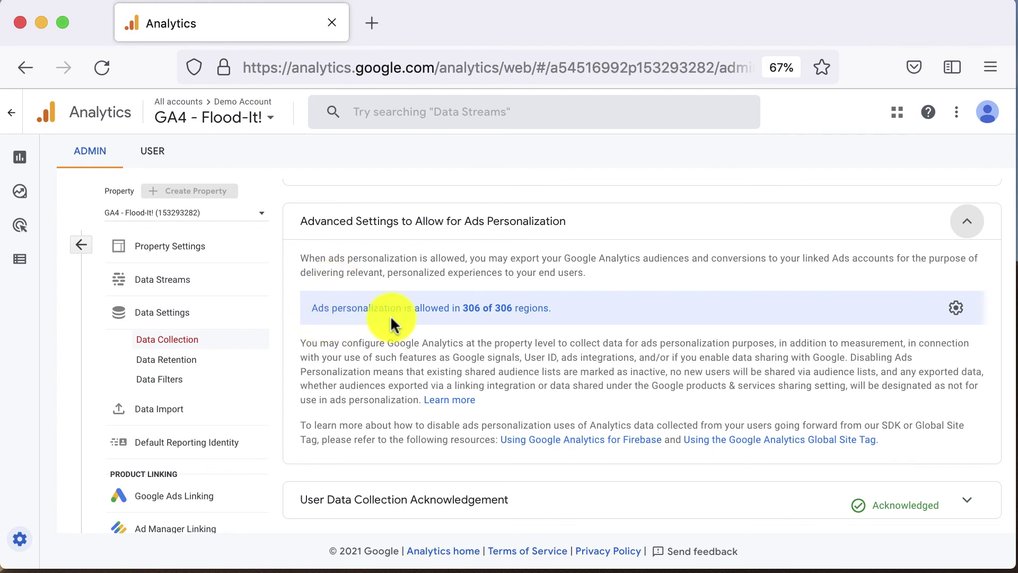
left_click(957, 308)
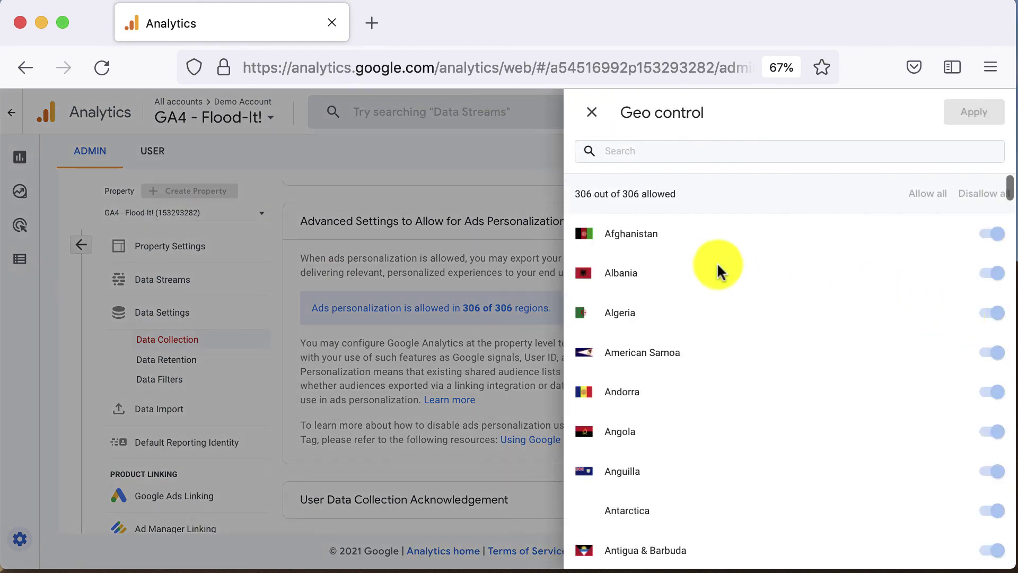
scroll(738, 291, "down", 12)
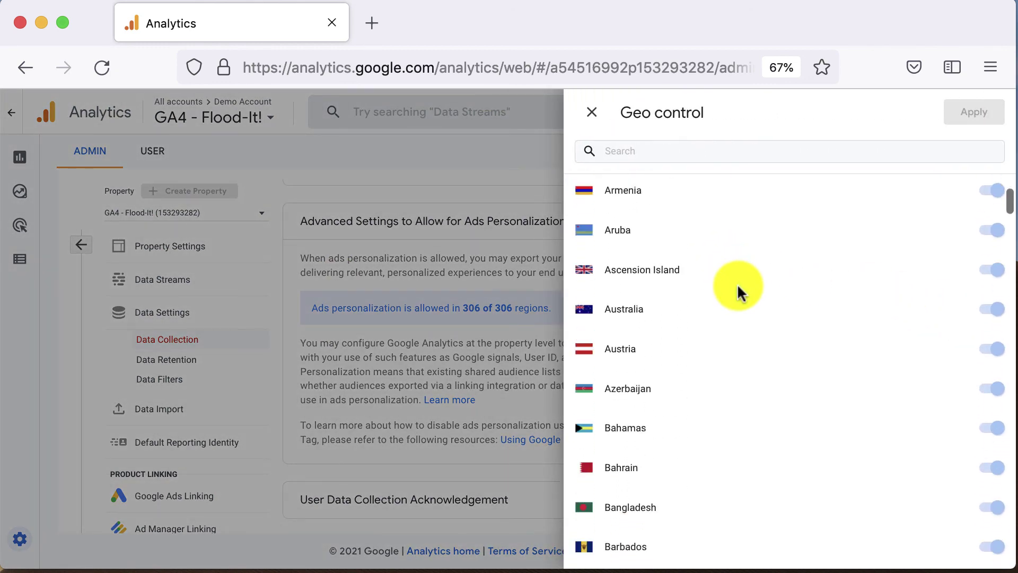
scroll(735, 281, "down", 5)
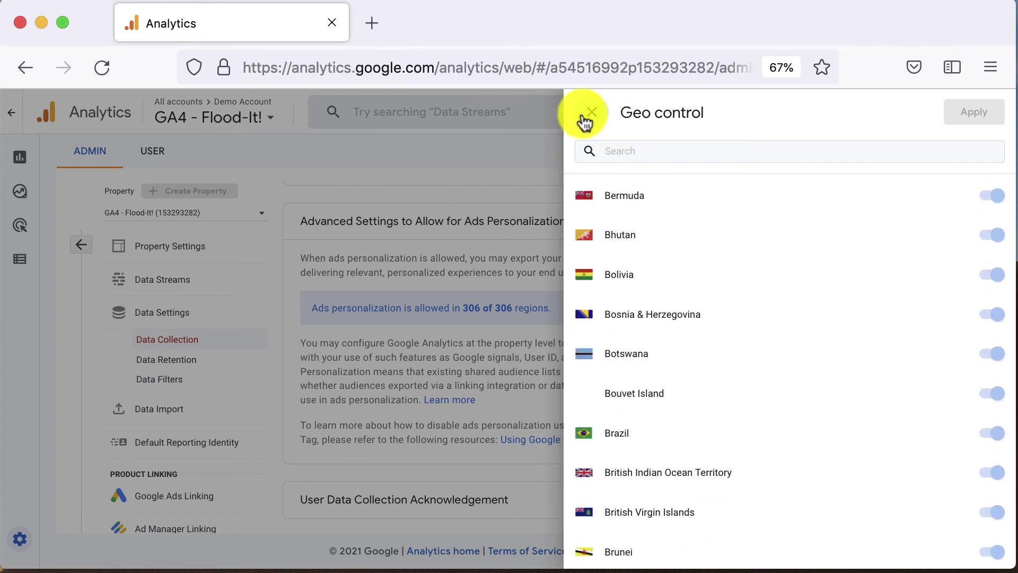
left_click(590, 114)
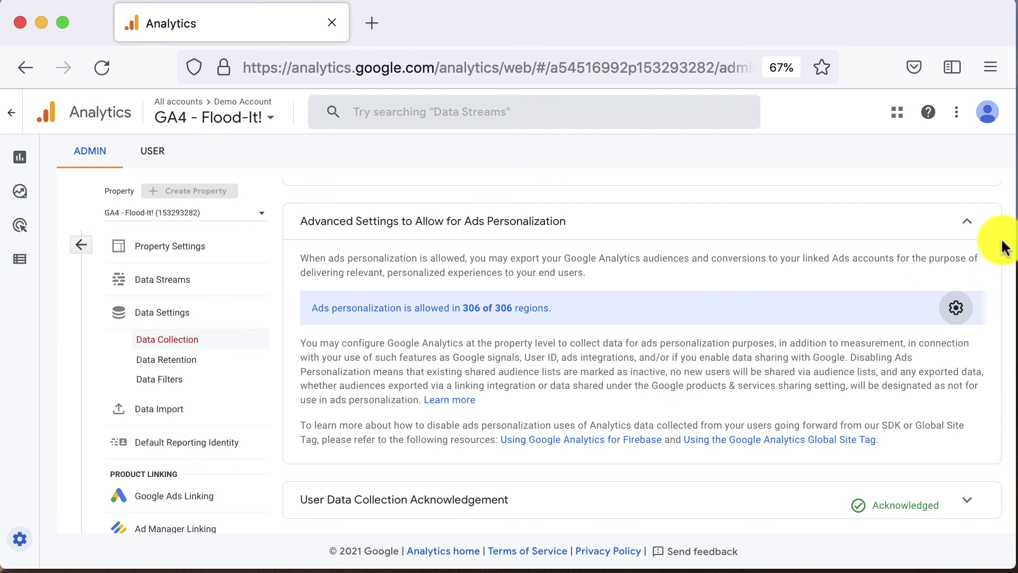
Collapse the ads personalization settings and read the User Data Collection Acknowledgement section
left_click(972, 228)
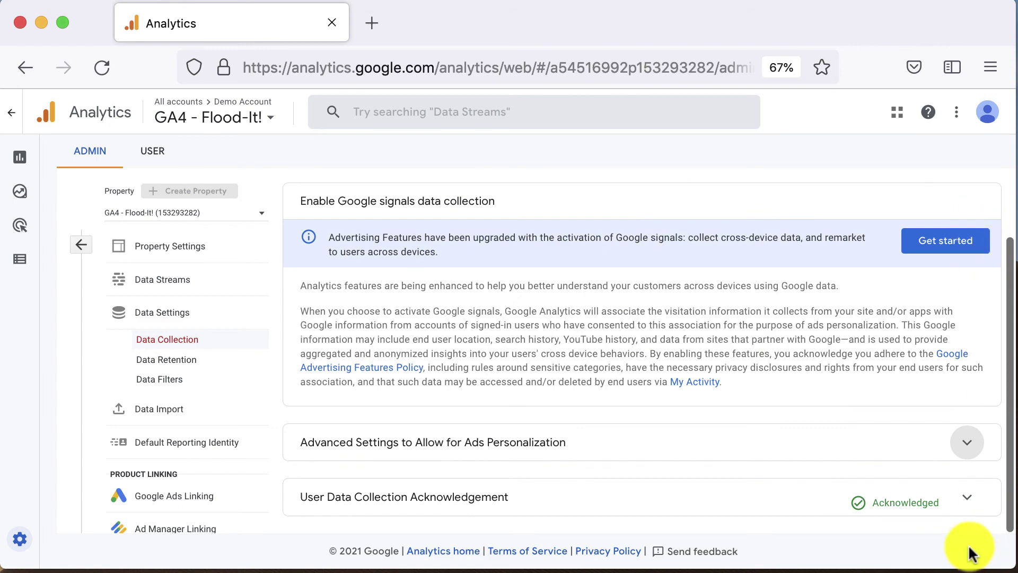
left_click(969, 500)
scroll(967, 492, "down", 2)
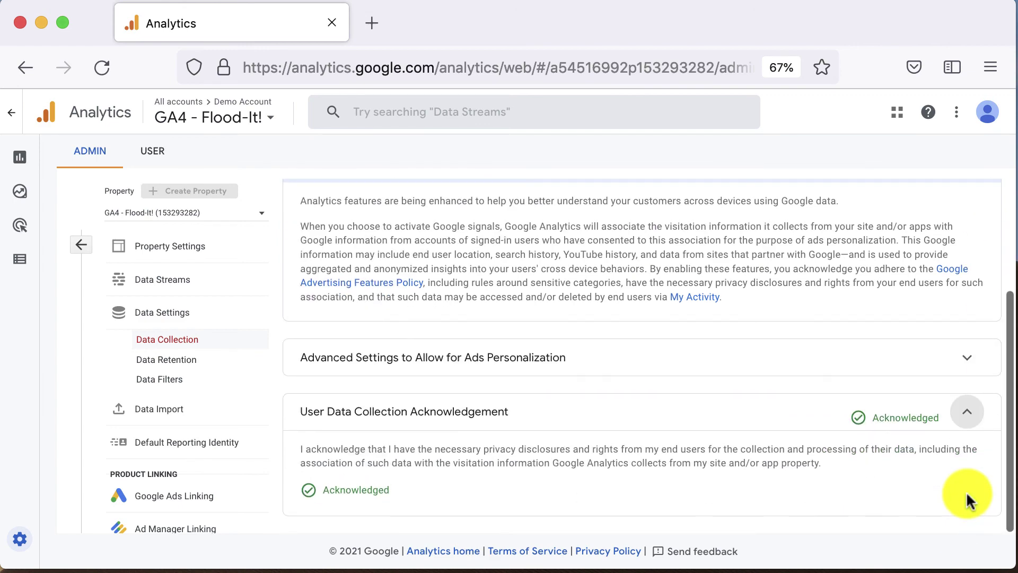
scroll(966, 491, "up", 3)
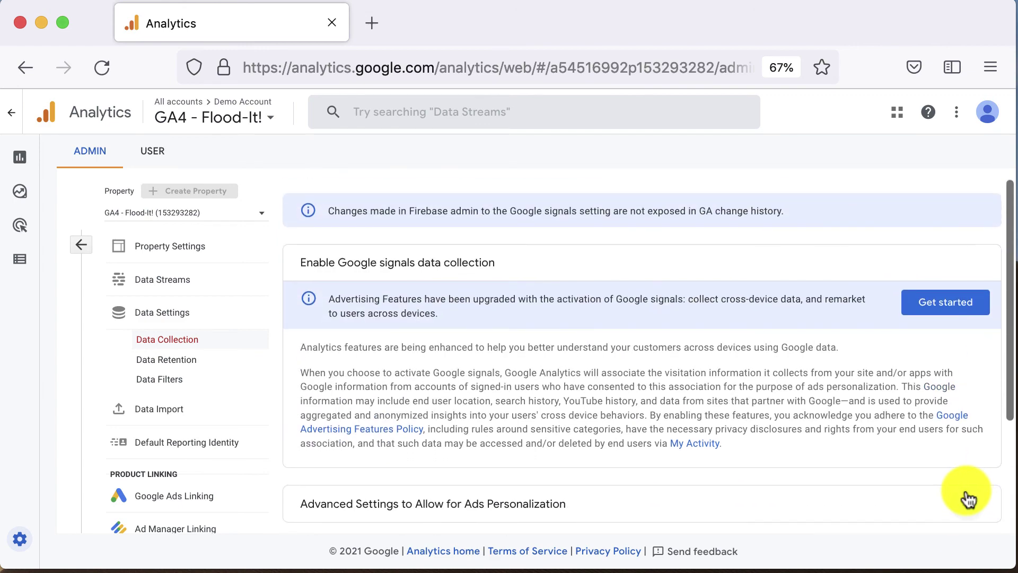